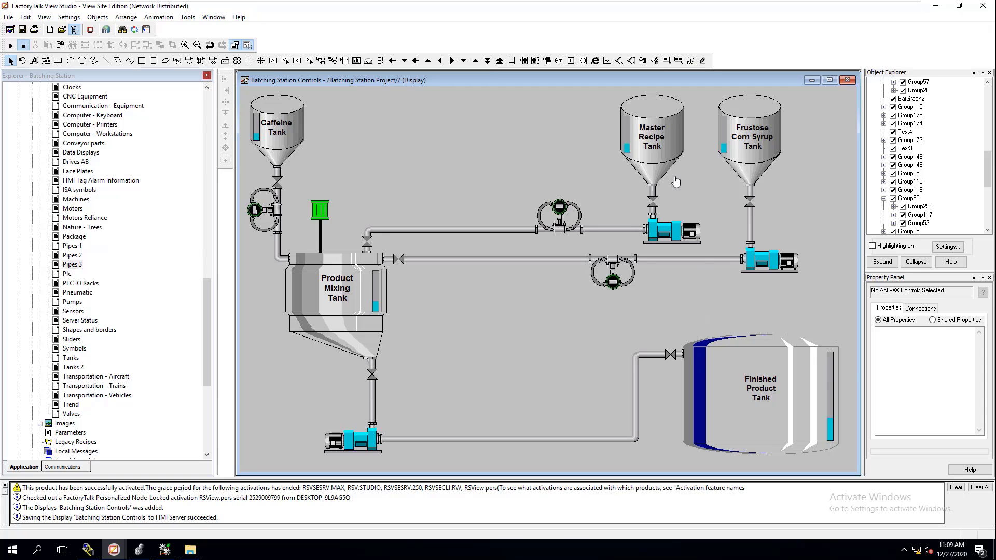
- Examine the tank groups and flow meters on the Batching Station Controls display and their group properties
{"action": "left_click", "coordinate": [655, 145]}
{"action": "left_click", "coordinate": [656, 145]}
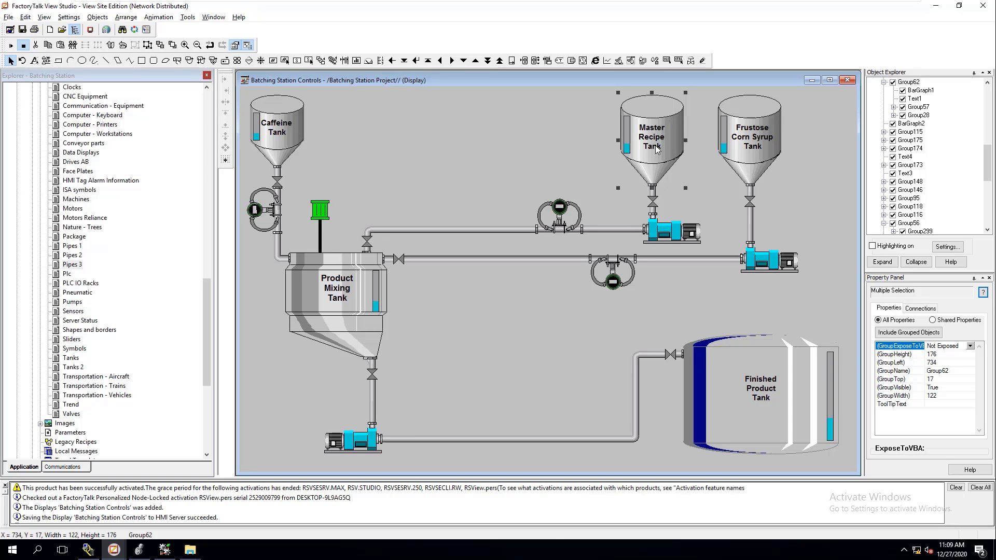
{"action": "left_click", "coordinate": [753, 147]}
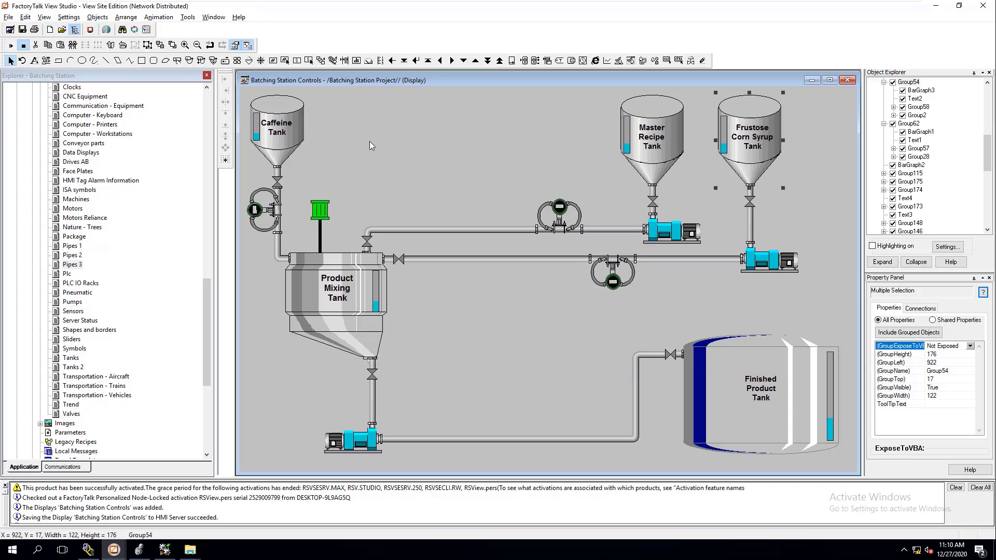
{"action": "left_click", "coordinate": [279, 131]}
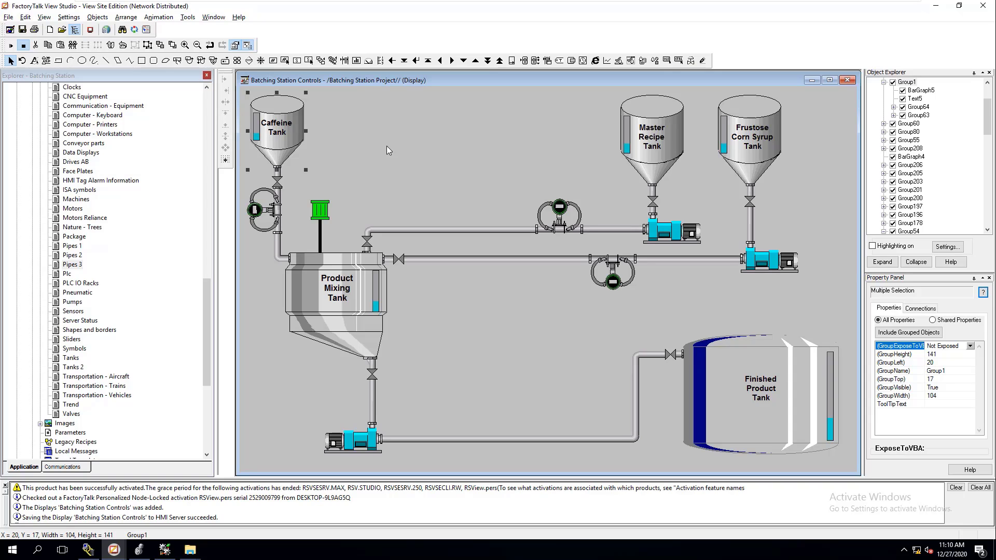
{"action": "left_click", "coordinate": [323, 308]}
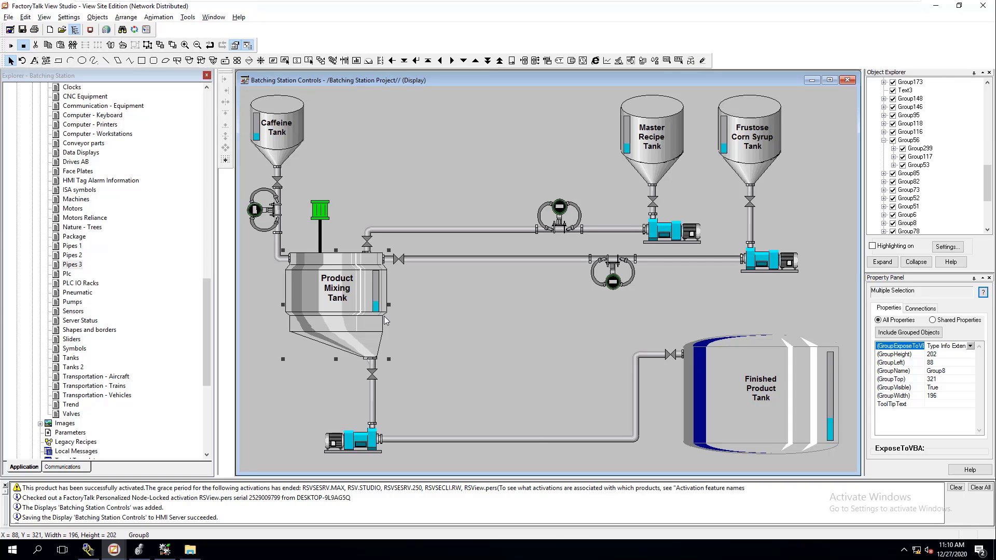
{"action": "left_click", "coordinate": [792, 396]}
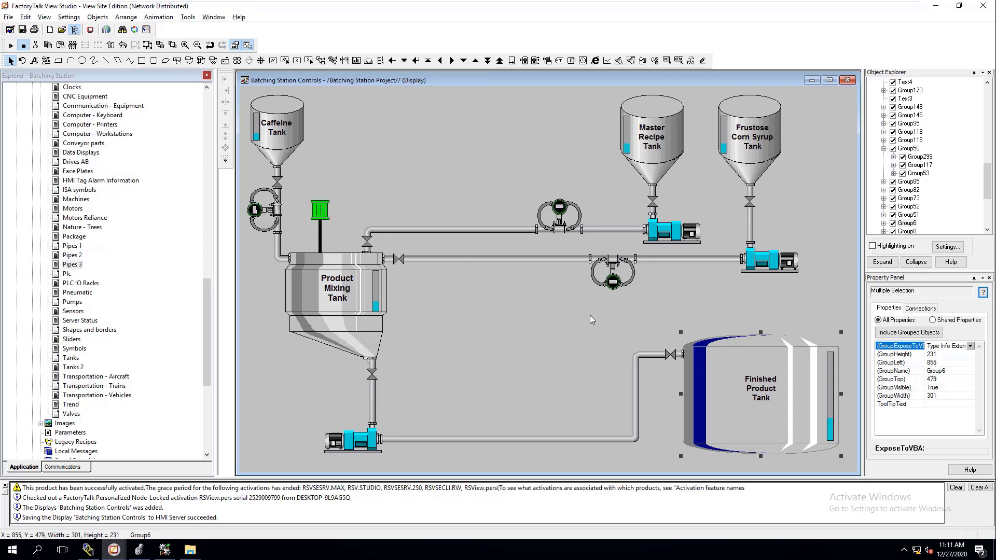
{"action": "left_click", "coordinate": [291, 134]}
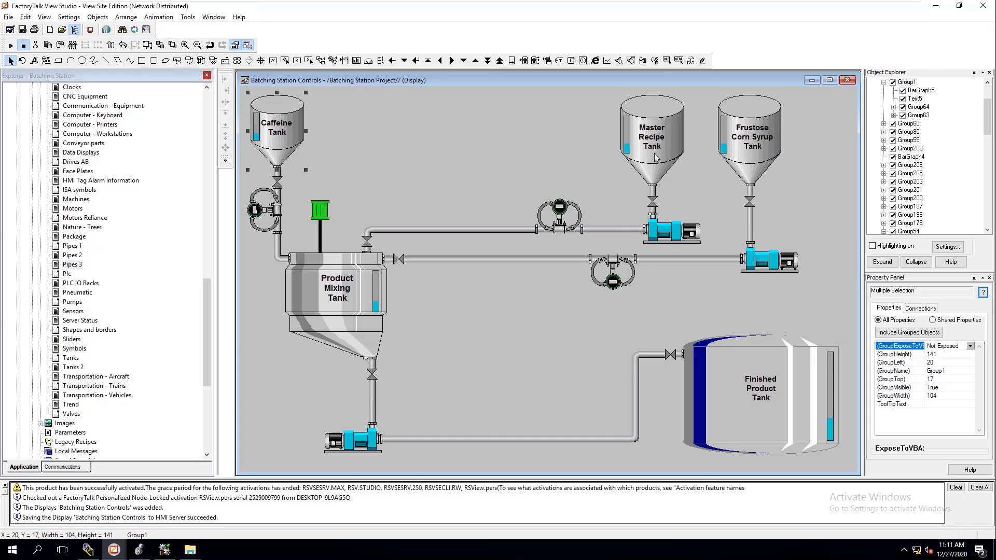
{"action": "left_click", "coordinate": [751, 172]}
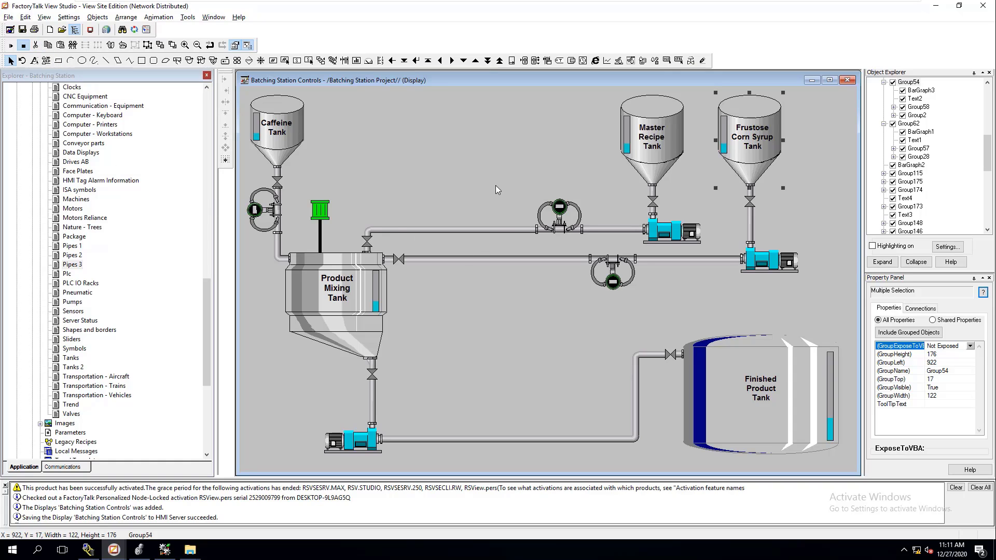
{"action": "left_click", "coordinate": [642, 143]}
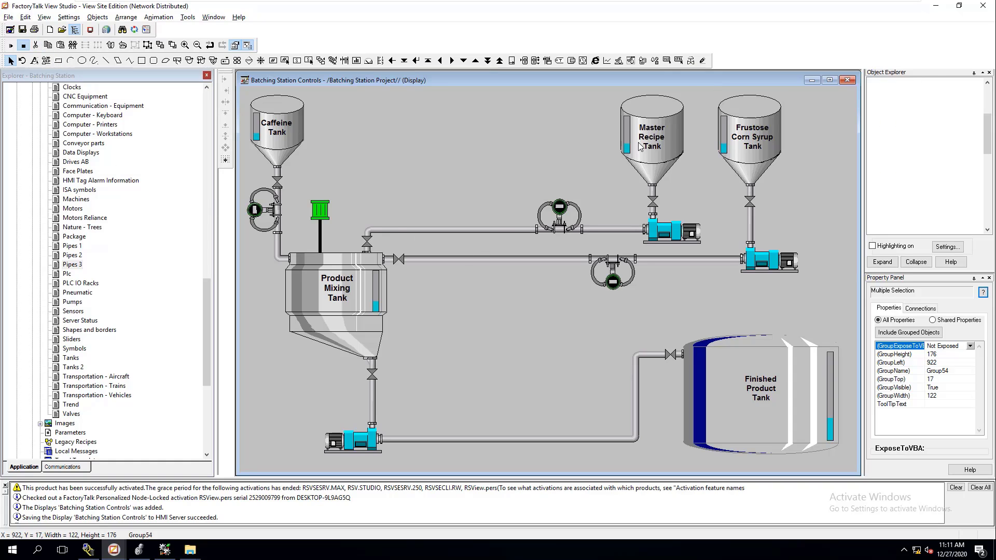
{"action": "left_click", "coordinate": [269, 207]}
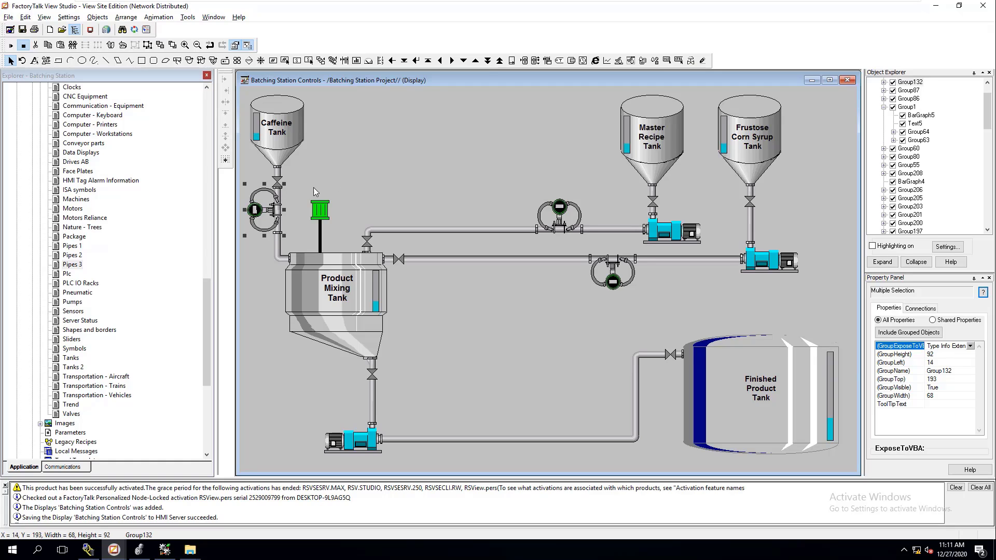
{"action": "left_click", "coordinate": [612, 269]}
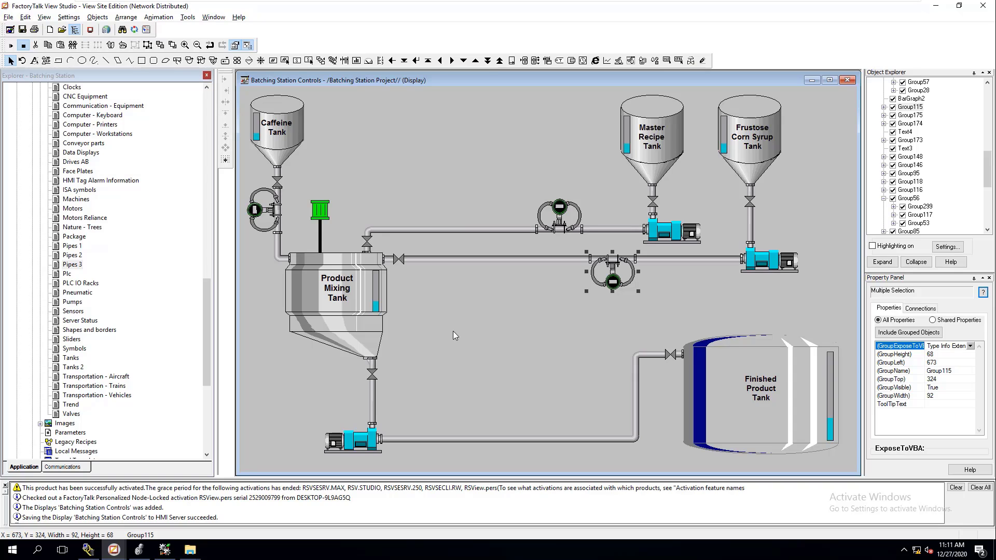
{"action": "left_click", "coordinate": [602, 172]}
- Add a text label reading "AV-01" beside the valve below the Master Recipe Tank
{"action": "left_click", "coordinate": [97, 17]}
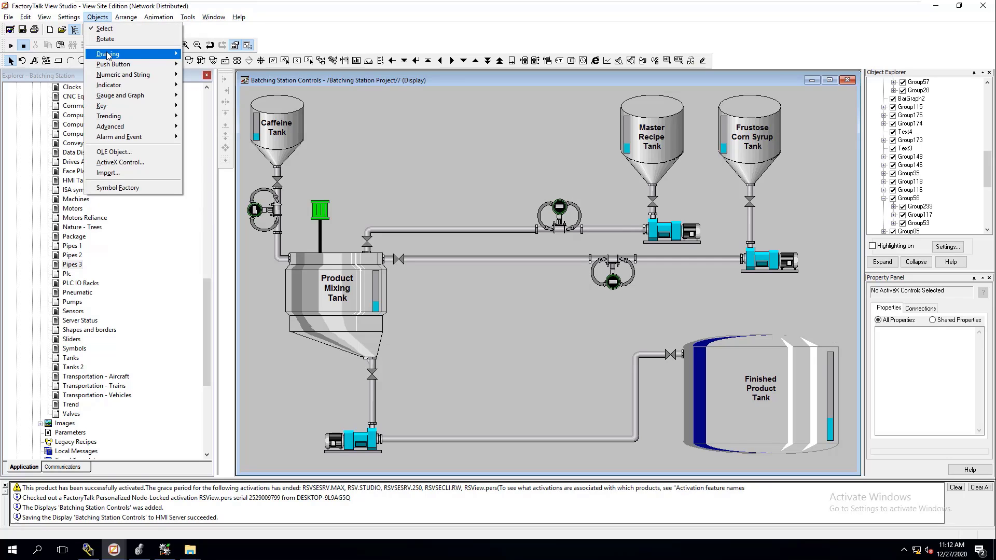
{"action": "mouse_move", "coordinate": [111, 55]}
{"action": "left_click", "coordinate": [198, 55]}
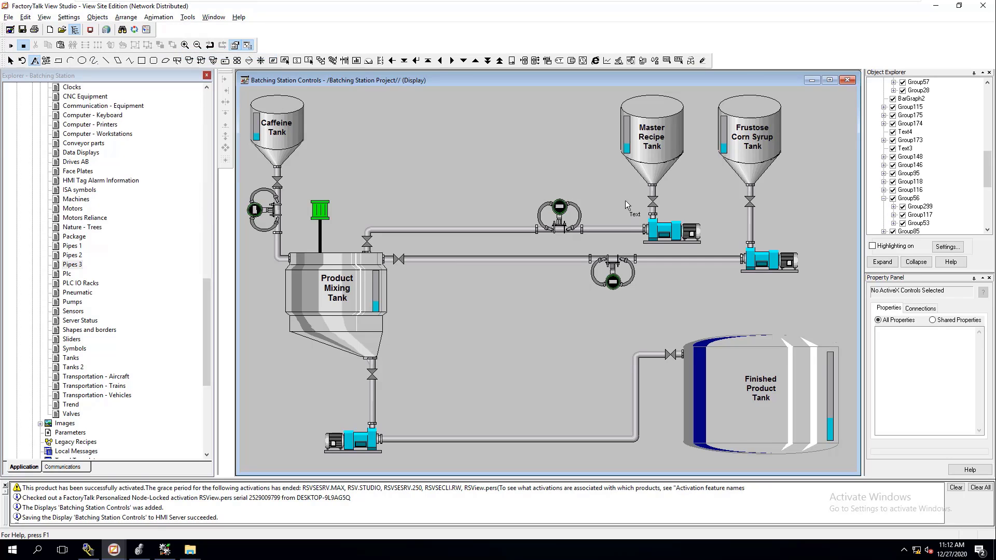
{"action": "left_click_drag", "start_coordinate": [634, 211], "coordinate": [644, 210]}
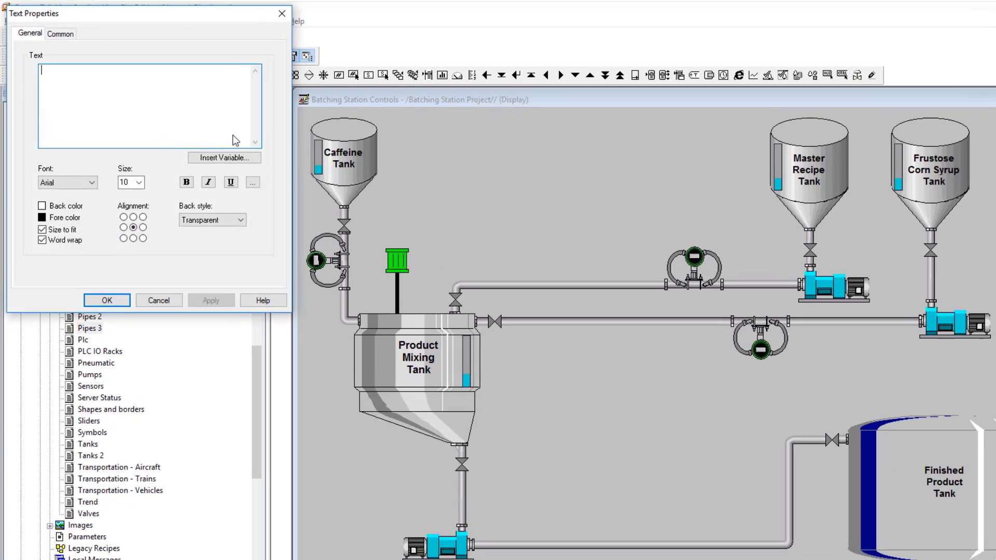
{"action": "type", "text": "Av0"}
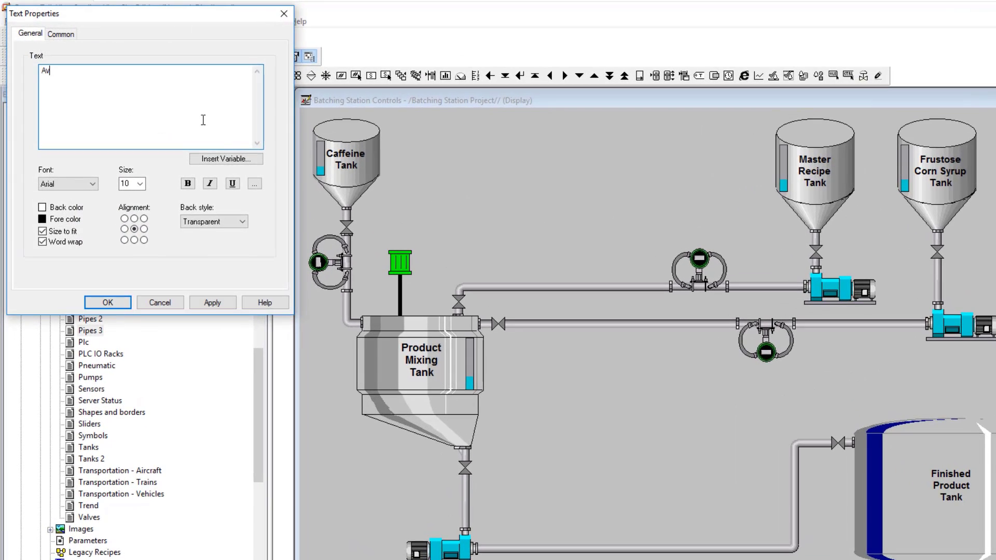
{"action": "key", "text": "BackSpace"}
{"action": "key", "text": "BackSpace"}
{"action": "type", "text": "V-01"}
{"action": "left_click", "coordinate": [210, 302]}
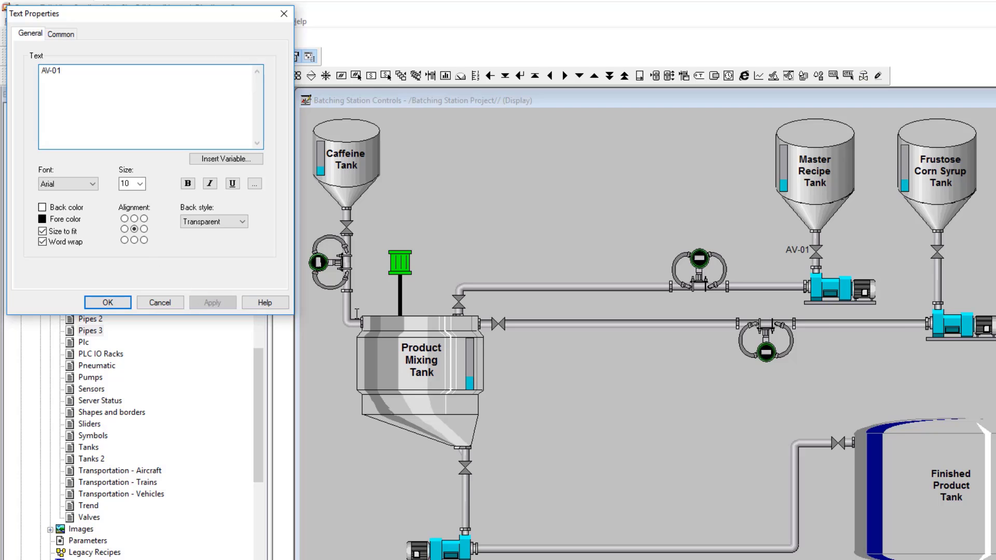
- Try bold formatting on the AV-01 label and switch it off again
{"action": "left_click", "coordinate": [187, 183]}
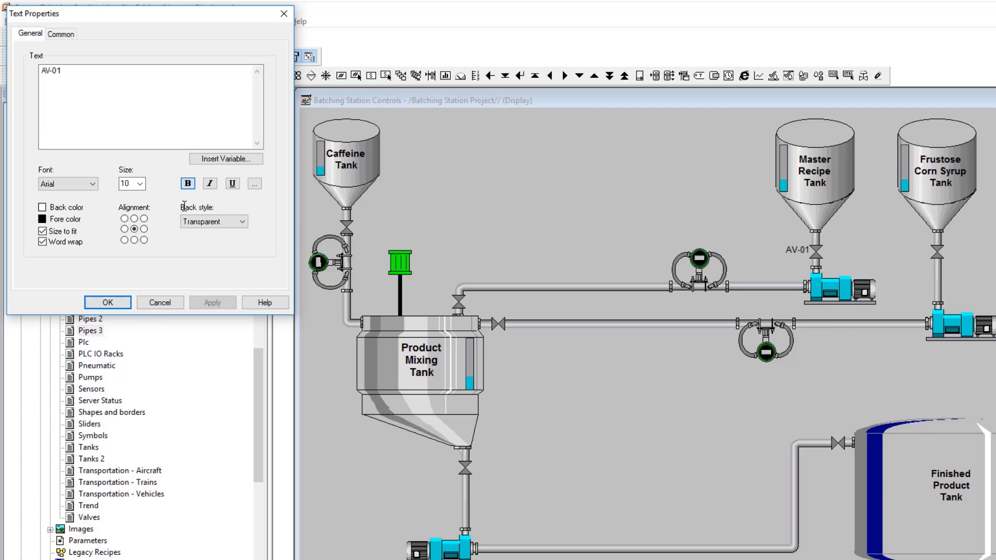
{"action": "left_click", "coordinate": [224, 299]}
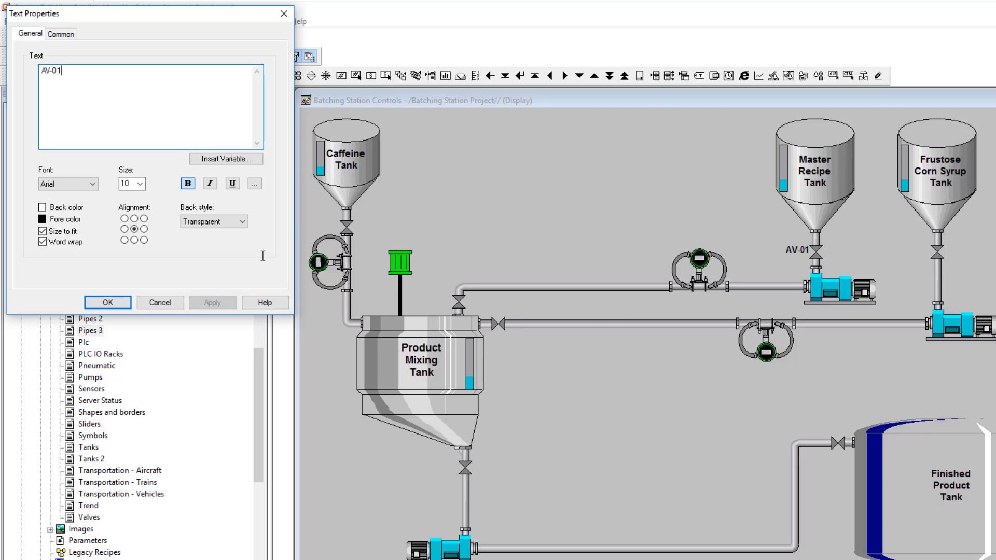
{"action": "left_click", "coordinate": [188, 185]}
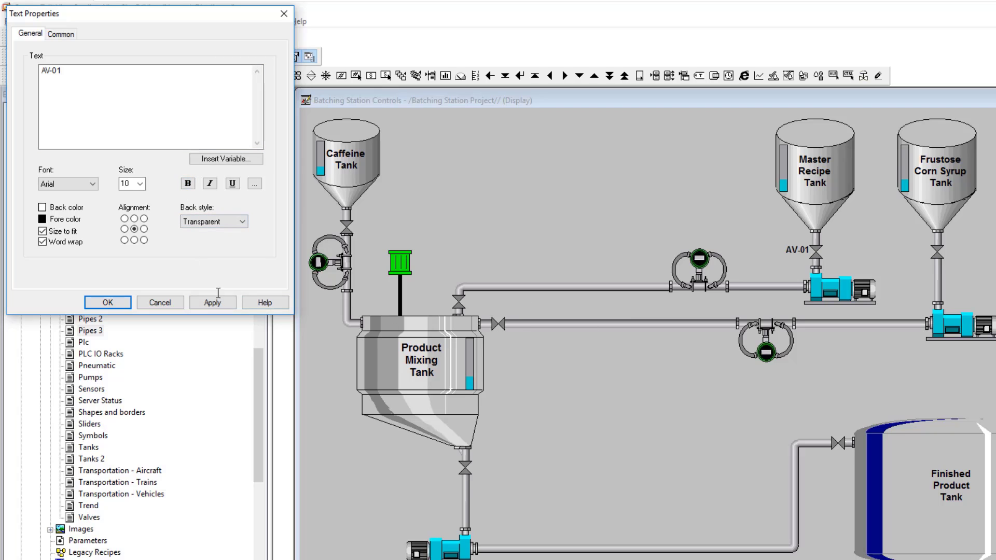
- Set the AV-01 label's regular-weight font to size 9 and close its text properties
{"action": "left_click", "coordinate": [140, 184]}
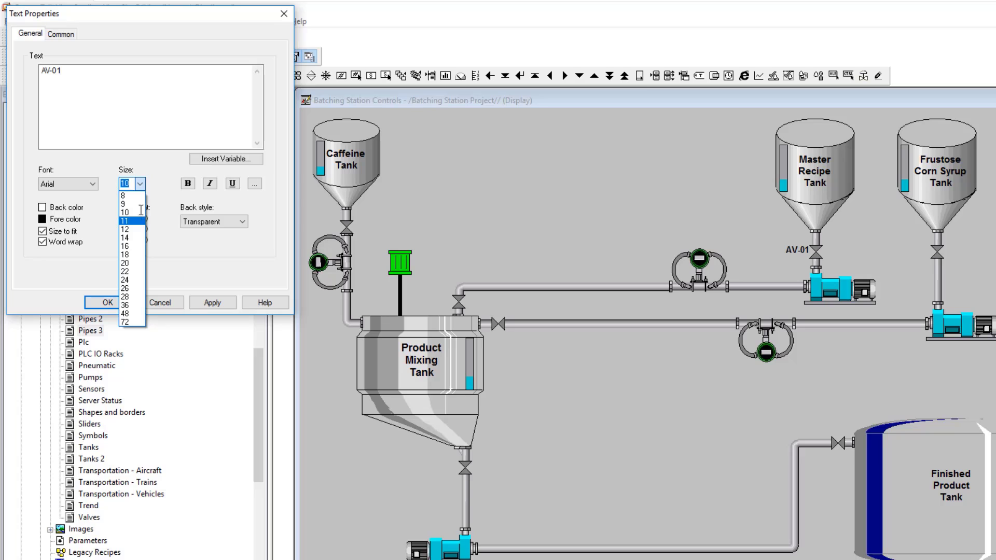
{"action": "left_click", "coordinate": [136, 204]}
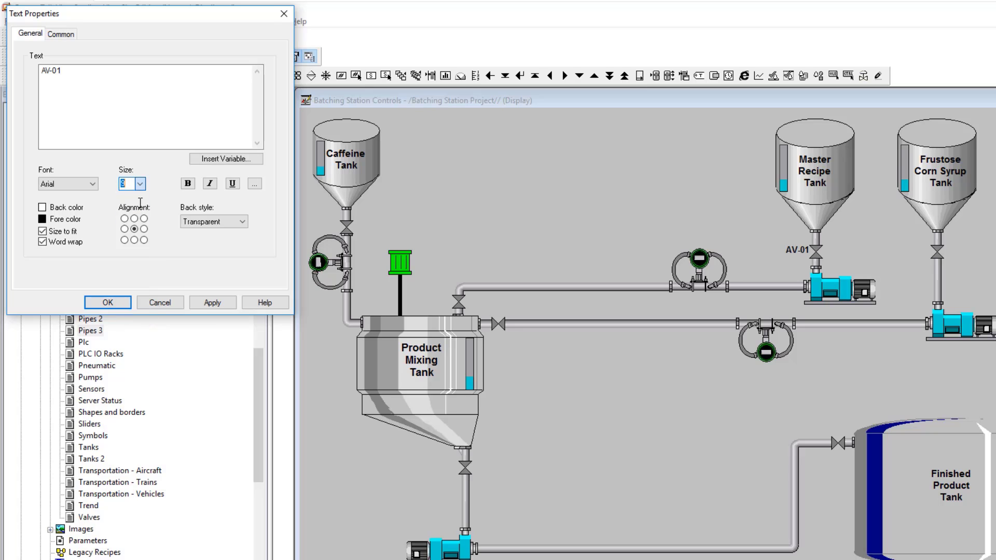
{"action": "left_click", "coordinate": [211, 302]}
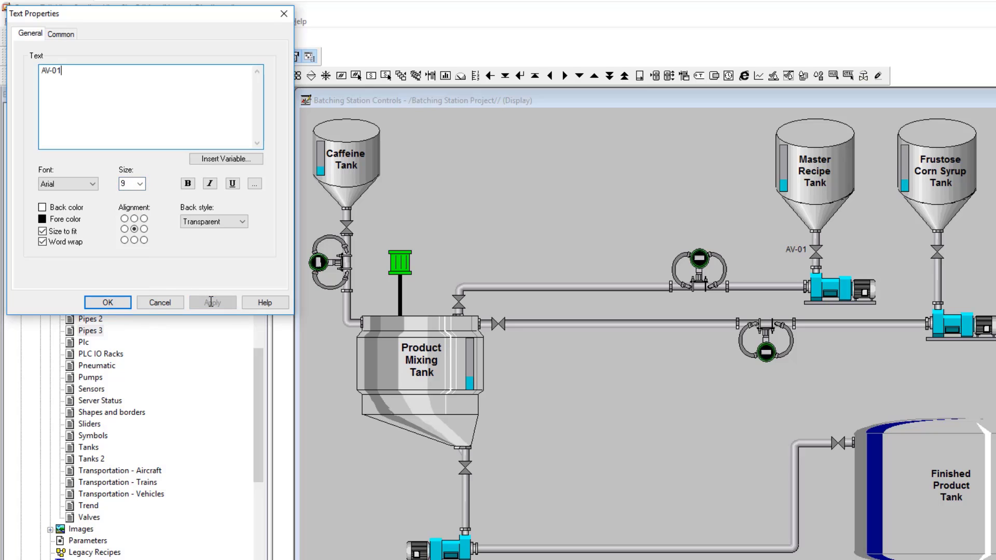
{"action": "left_click", "coordinate": [109, 302]}
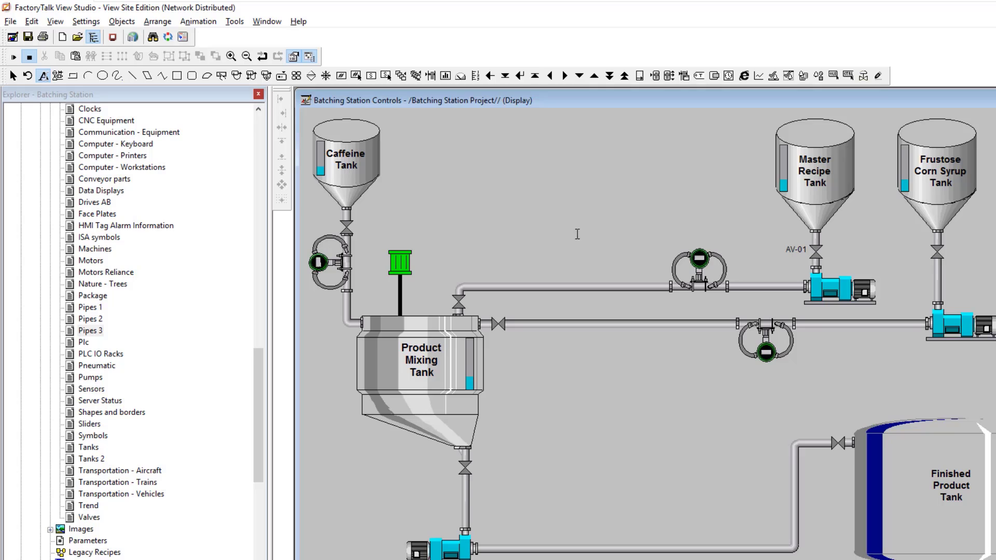
- Move the AV-01 label slightly down to about Y 215, level with the valve below the Master Recipe Tank
{"action": "left_click", "coordinate": [17, 77]}
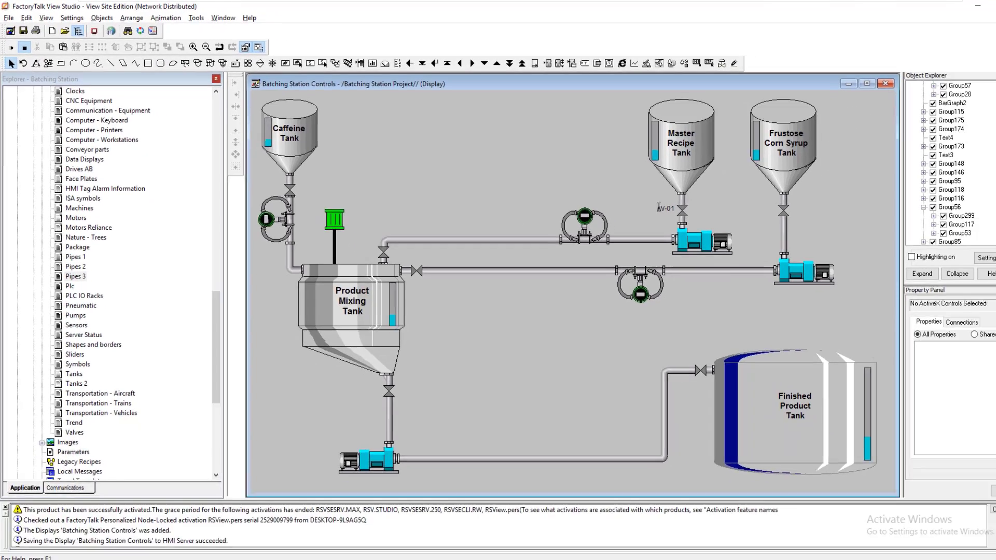
{"action": "left_click", "coordinate": [795, 250]}
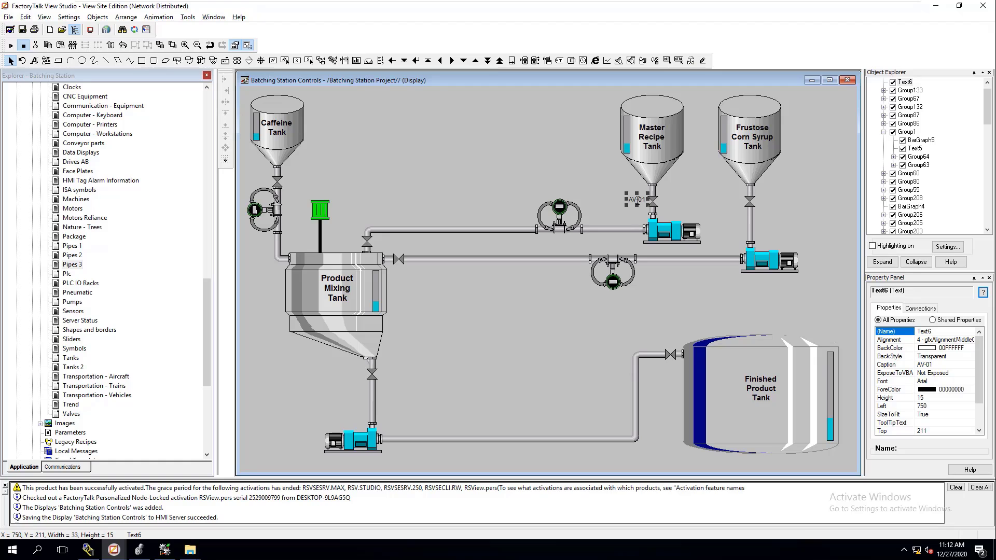
{"action": "left_click_drag", "start_coordinate": [638, 200], "coordinate": [638, 203]}
{"action": "left_click", "coordinate": [638, 202]}
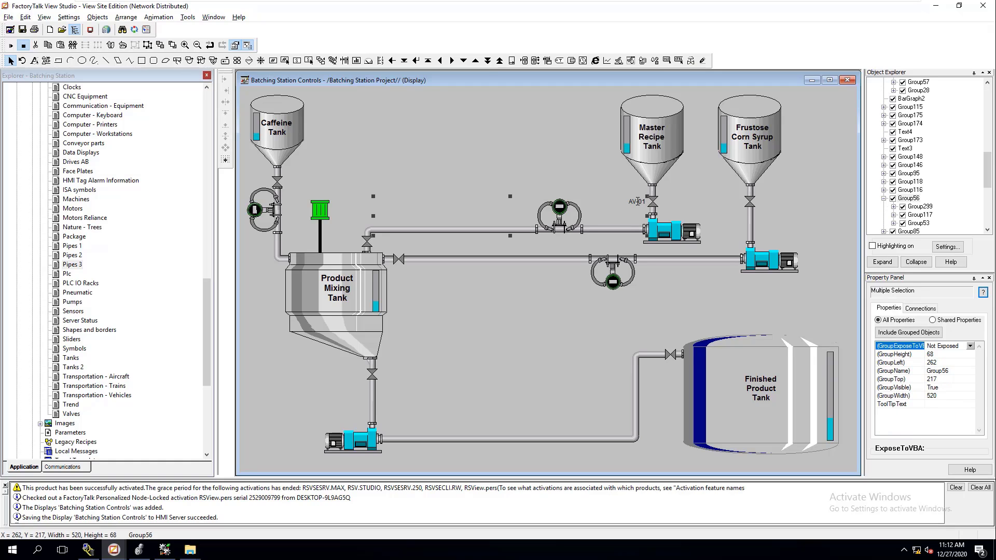
{"action": "key", "text": "ctrl+d"}
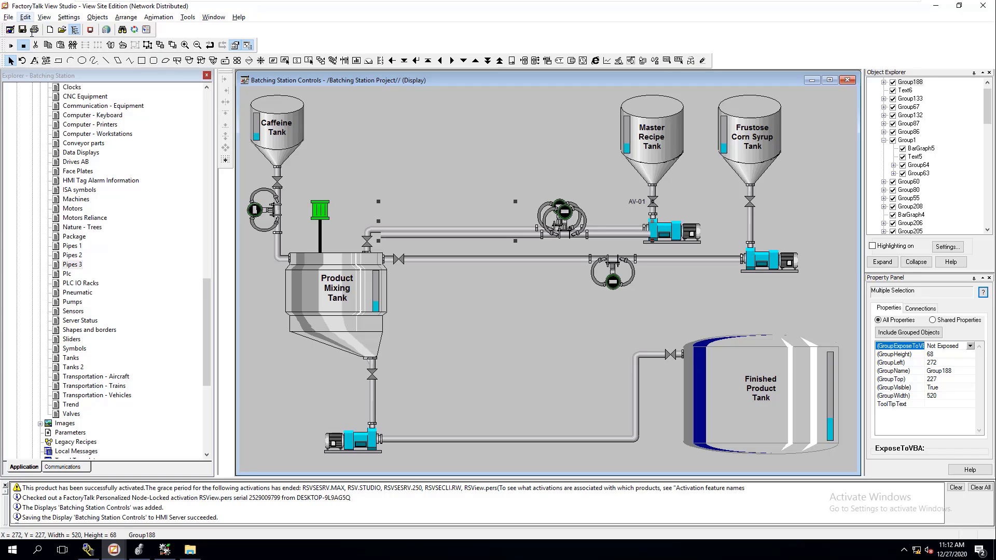
{"action": "left_click", "coordinate": [26, 17]}
{"action": "left_click", "coordinate": [30, 28]}
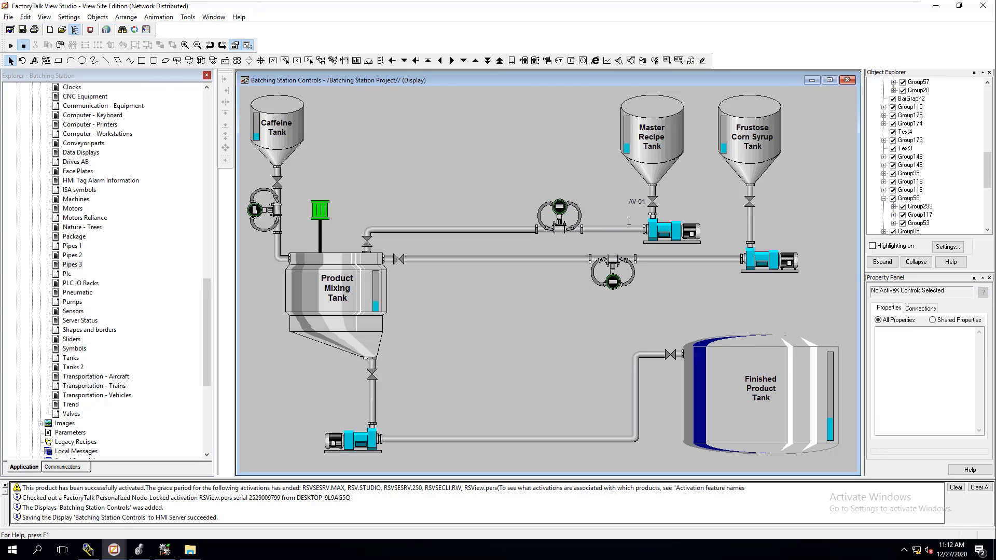
- Copy the AV-01 label and place the copy beside the valve below the Frustose Corn Syrup Tank
{"action": "left_click", "coordinate": [637, 202]}
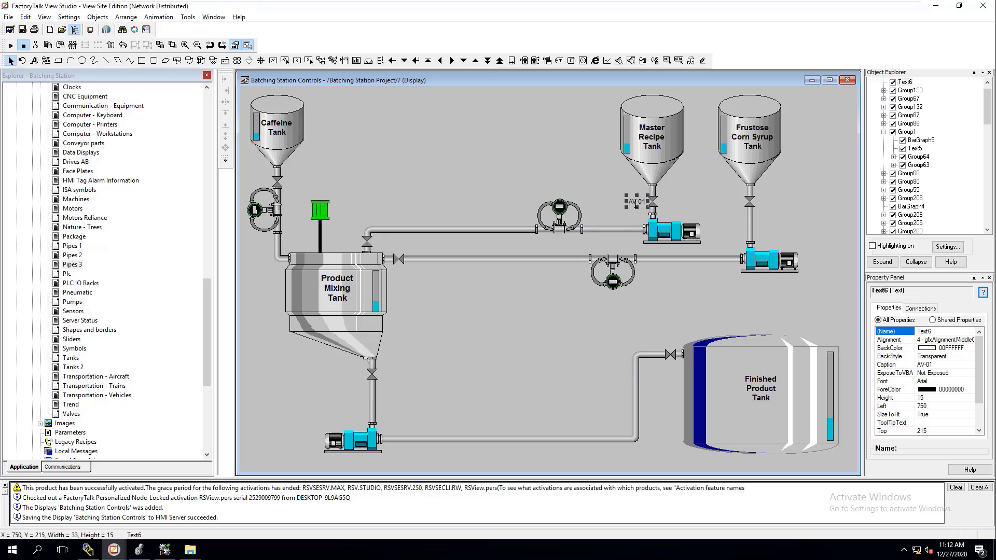
{"action": "right_click", "coordinate": [636, 203]}
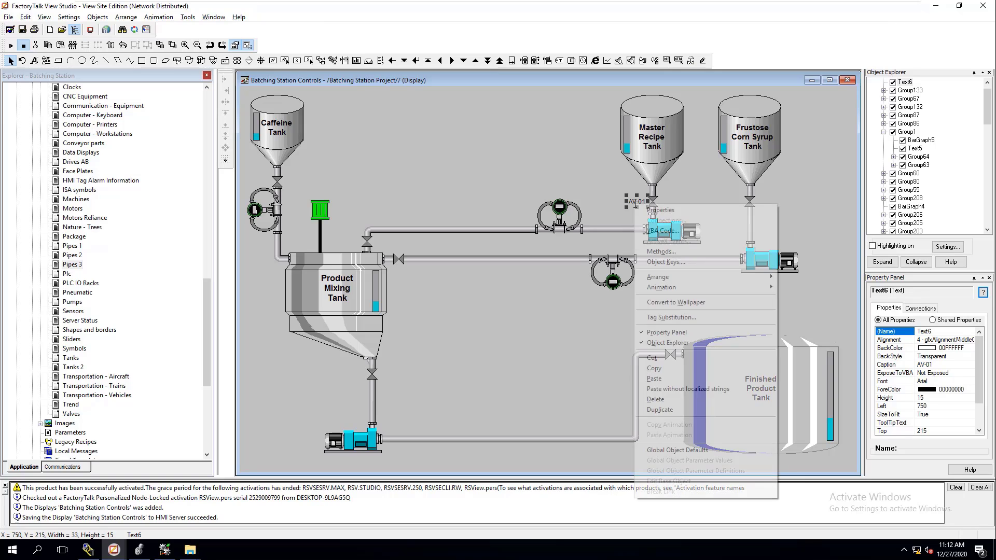
{"action": "left_click", "coordinate": [660, 373]}
{"action": "right_click", "coordinate": [566, 163]}
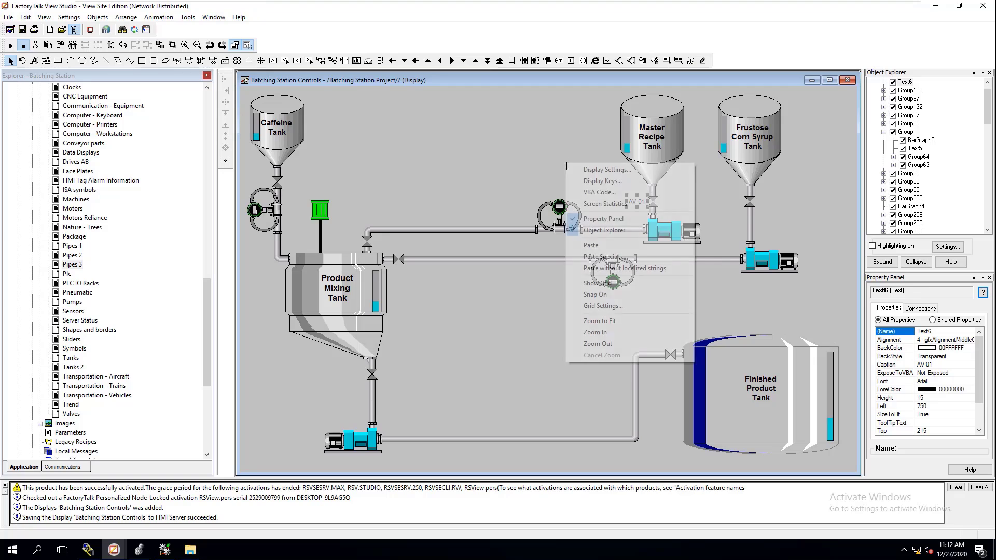
{"action": "left_click", "coordinate": [597, 244]}
{"action": "left_click_drag", "start_coordinate": [637, 208], "coordinate": [732, 203]}
- Align the top edges of the two valve labels below the Master Recipe and Frustose Corn Syrup tanks
{"action": "left_click", "coordinate": [642, 203]}
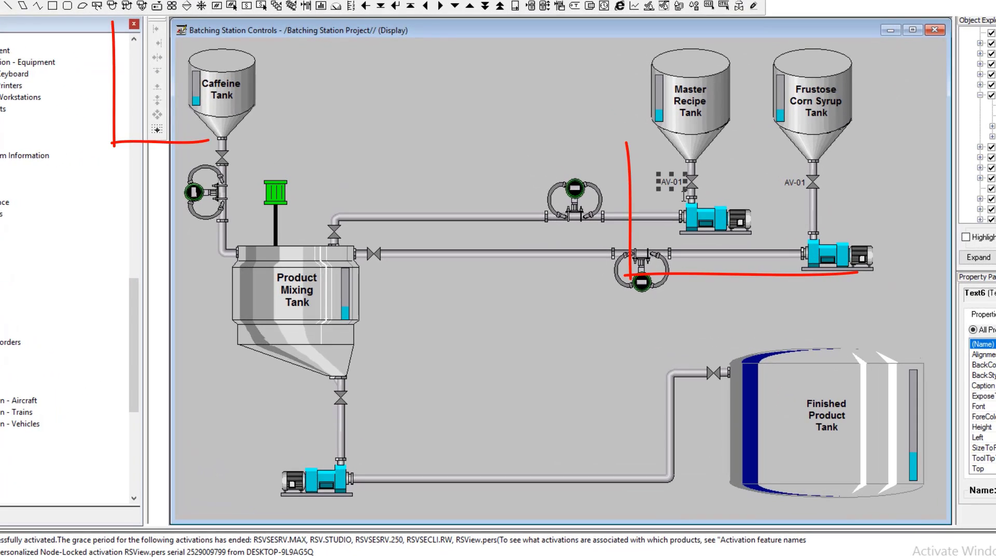
{"action": "left_click", "coordinate": [794, 183], "text": "shift"}
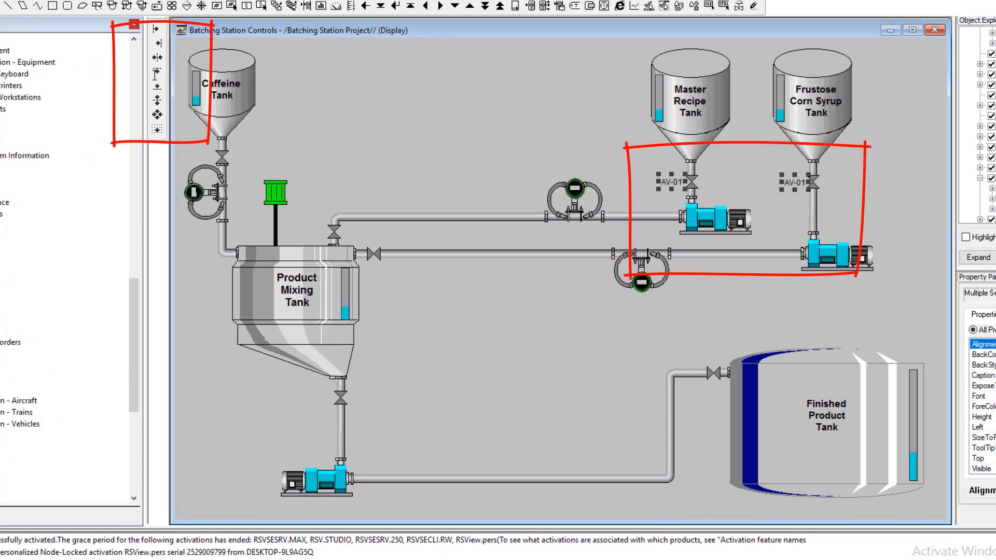
{"action": "left_click", "coordinate": [158, 73]}
- Change the text of the label below the Frustose Corn Syrup Tank to "AV-02" and apply it
{"action": "left_click", "coordinate": [797, 182]}
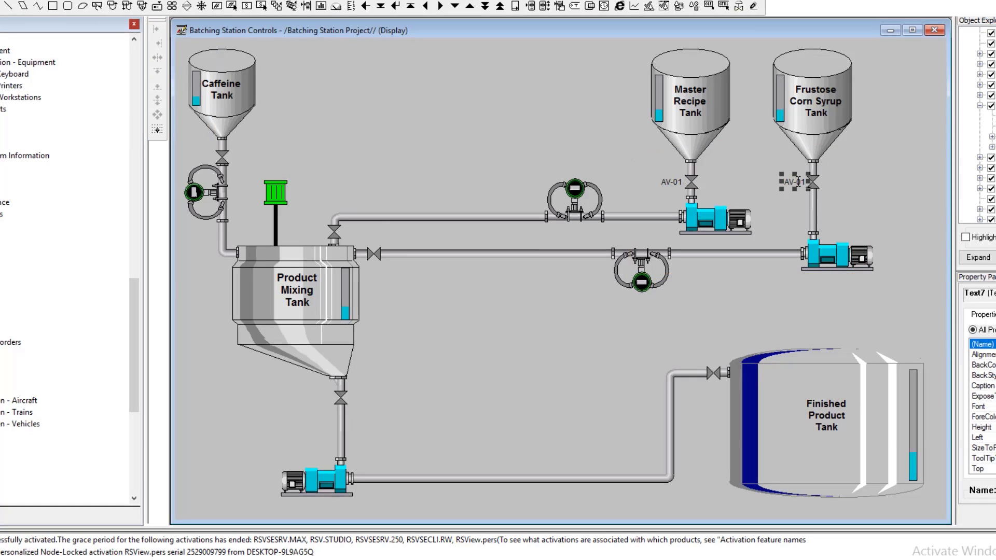
{"action": "double_click", "coordinate": [801, 182]}
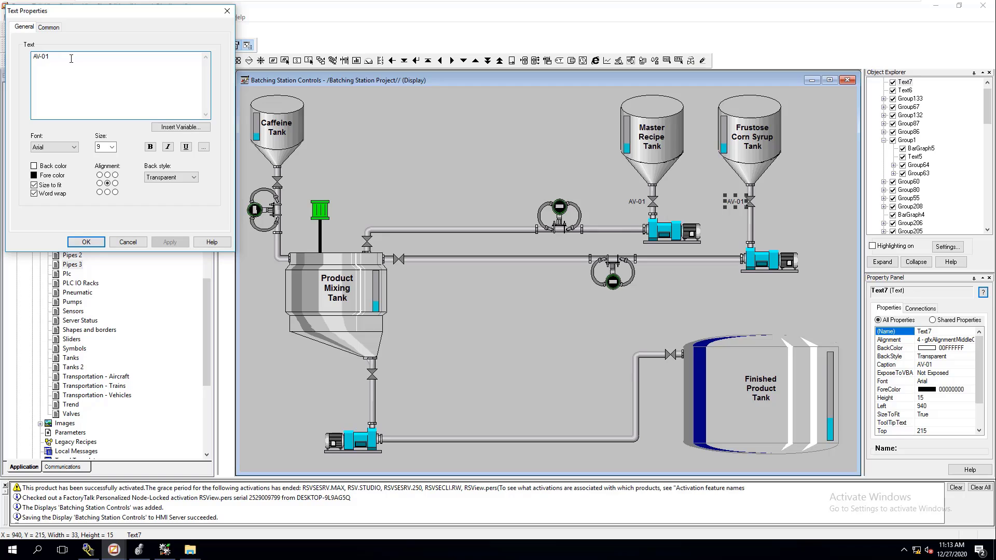
{"action": "type", "text": "2"}
{"action": "left_click", "coordinate": [170, 242]}
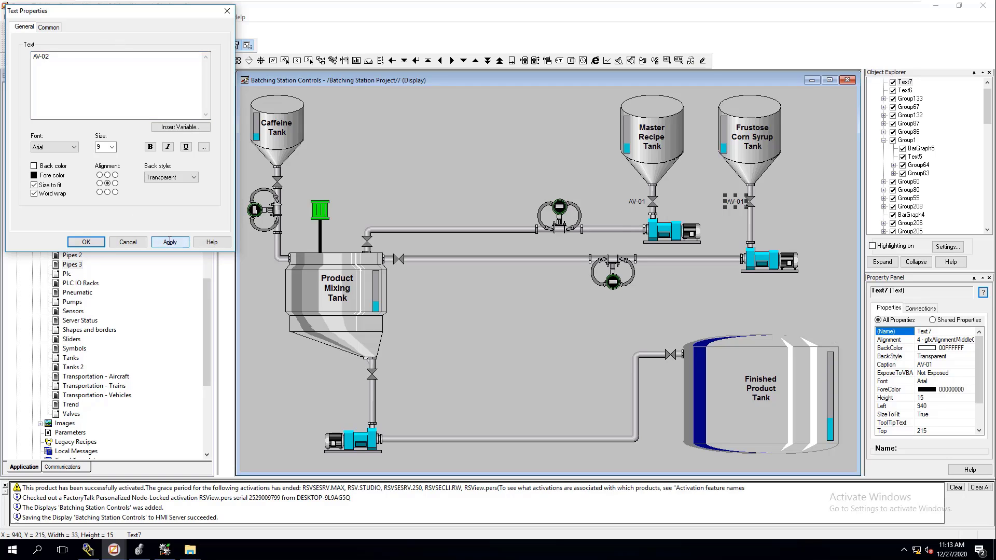
- Place copies of the AV-02 label beside the valve below the Product Mixing Tank and under the valve on its lower inlet pipe
{"action": "left_click", "coordinate": [87, 241]}
{"action": "left_click", "coordinate": [493, 195]}
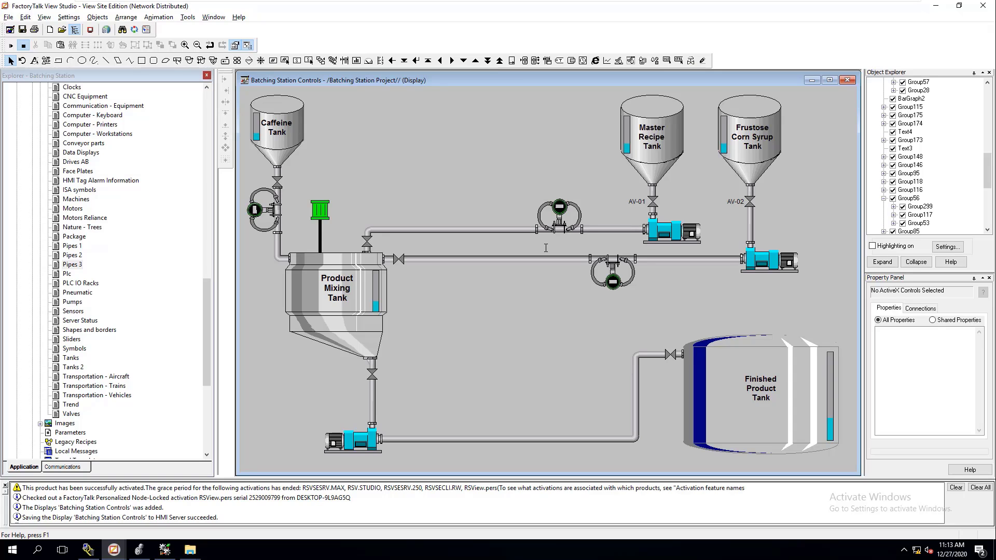
{"action": "left_click", "coordinate": [729, 209]}
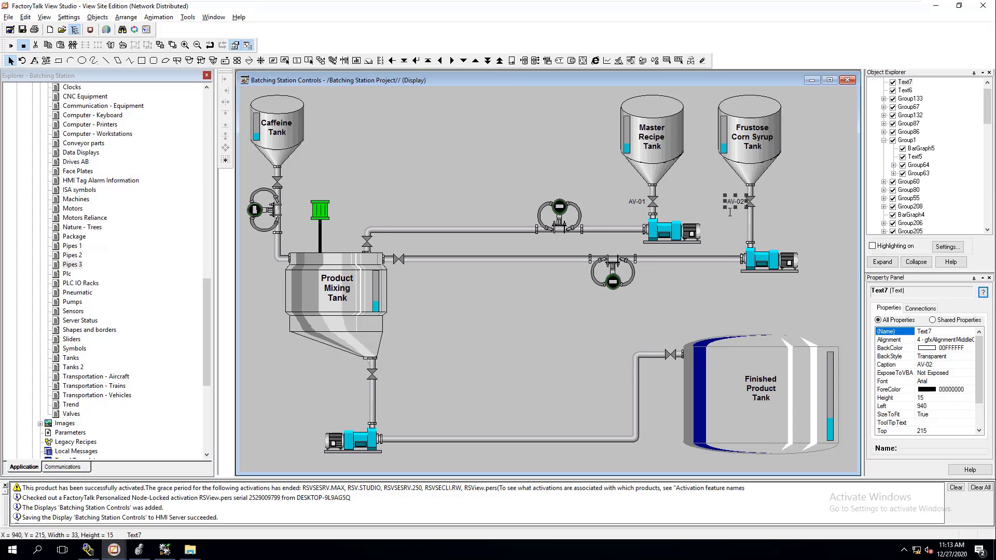
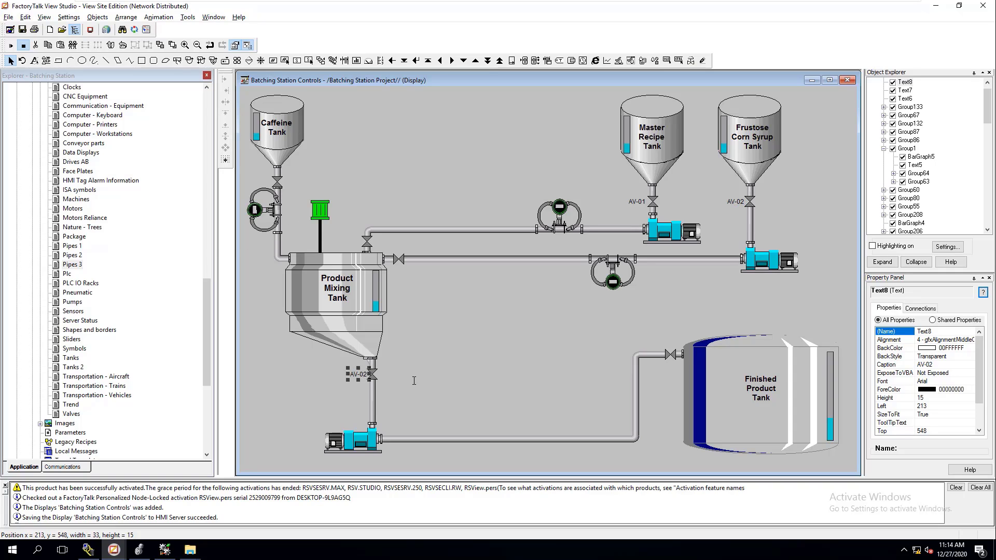
{"action": "key", "text": "ctrl+v"}
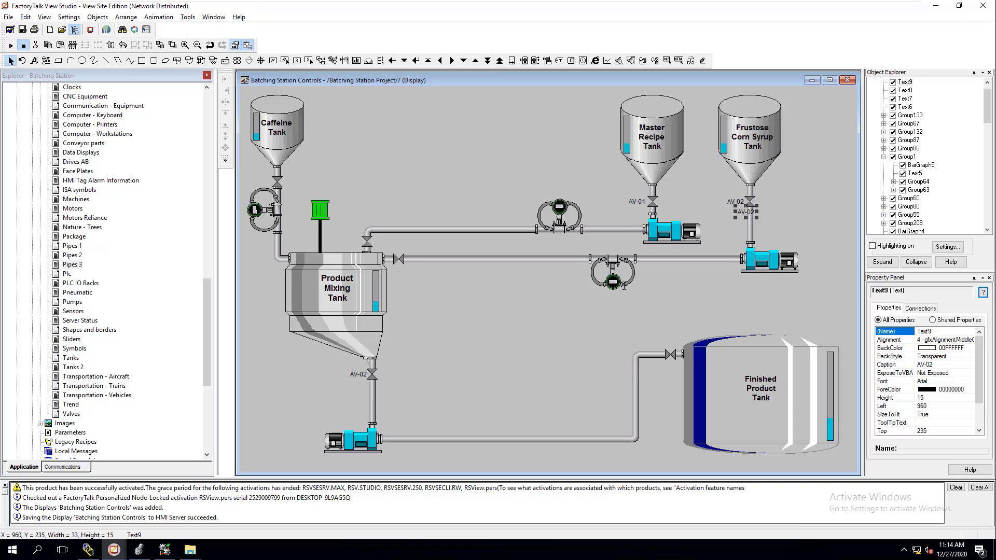
{"action": "left_click_drag", "start_coordinate": [746, 210], "coordinate": [399, 269]}
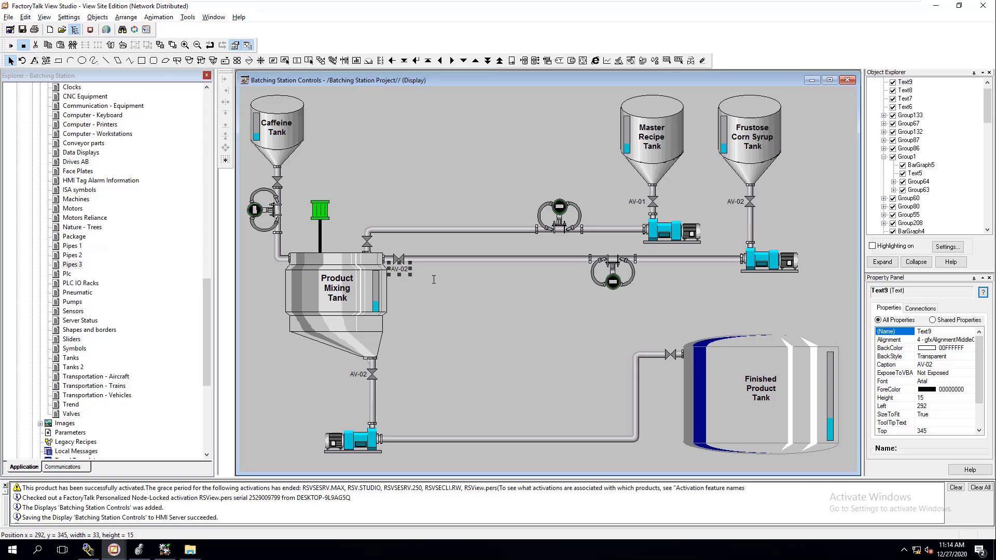
- Place copies of the AV-02 label beside the valve on the mixing tank's upper inlet pipe and the valve below the Caffeine Tank
{"action": "key", "text": "ctrl+v"}
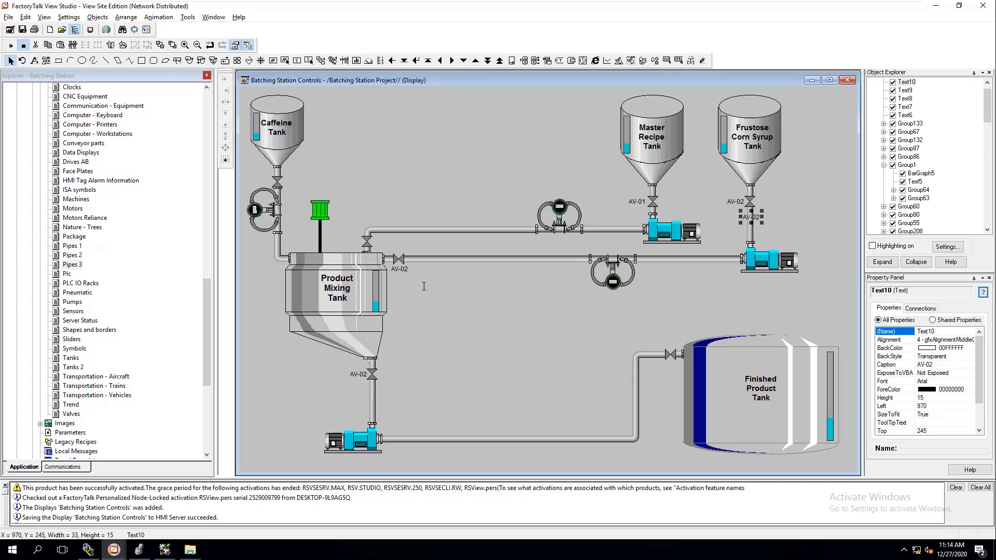
{"action": "left_click_drag", "start_coordinate": [751, 217], "coordinate": [354, 241]}
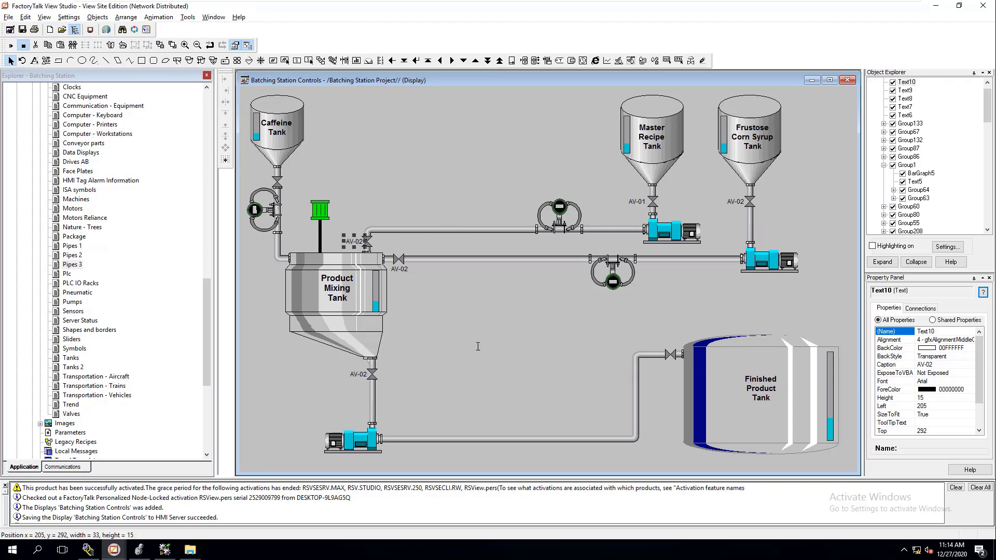
{"action": "left_click", "coordinate": [293, 181]}
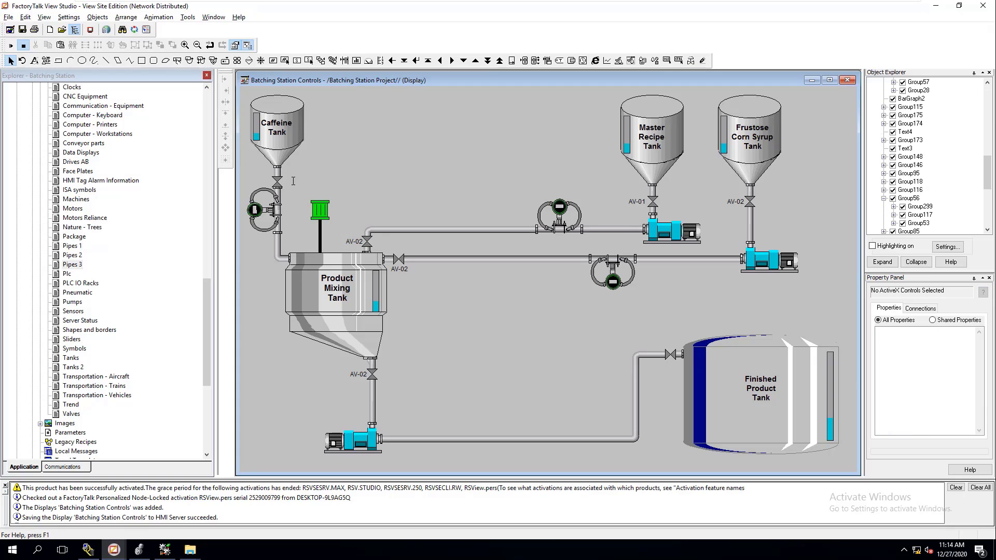
{"action": "key", "text": "ctrl+v"}
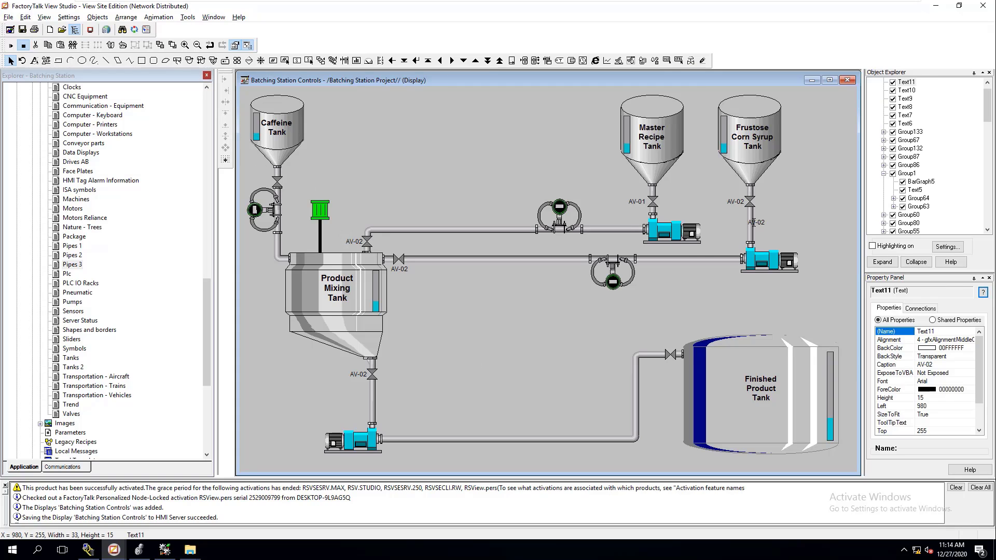
{"action": "left_click_drag", "start_coordinate": [515, 203], "coordinate": [296, 180]}
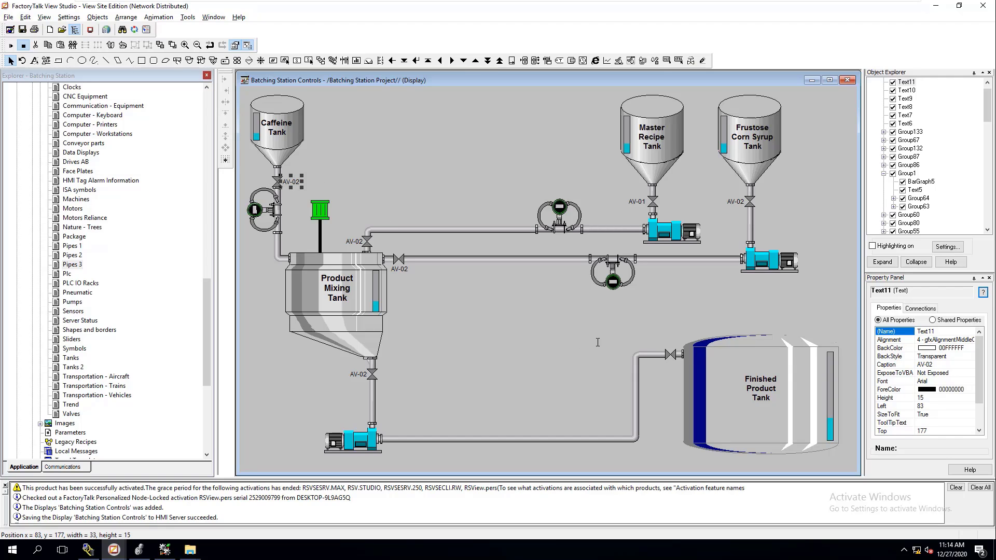
- Place a copy of the AV-02 label under the Finished Product Tank's inlet valve, at about X 814, Y 530
{"action": "key", "text": "ctrl+v"}
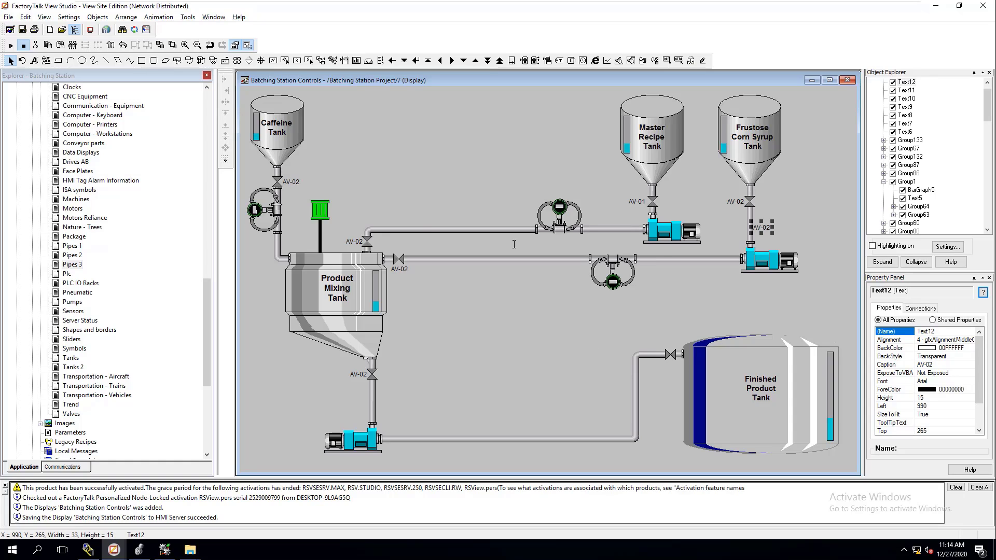
{"action": "left_click_drag", "start_coordinate": [767, 226], "coordinate": [673, 364]}
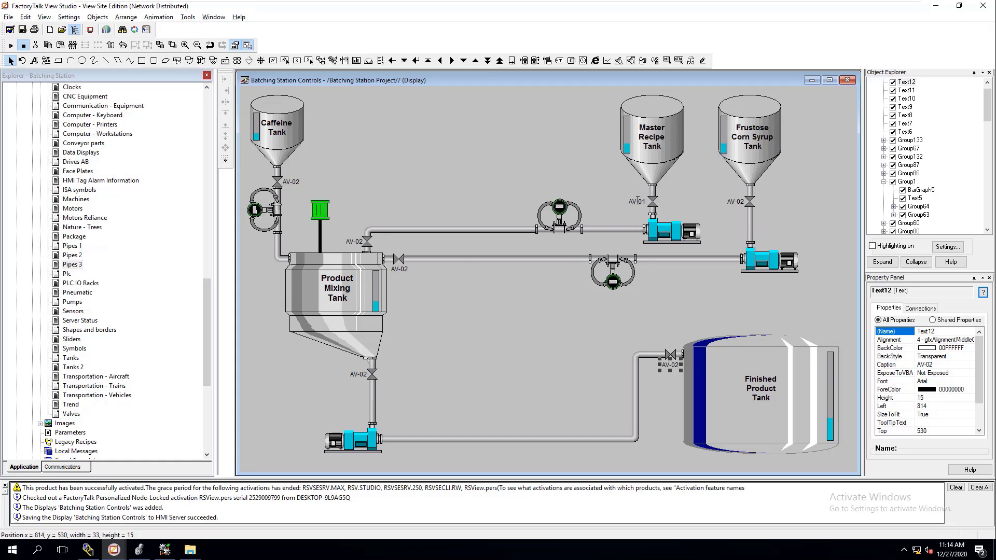
{"action": "left_click", "coordinate": [749, 201]}
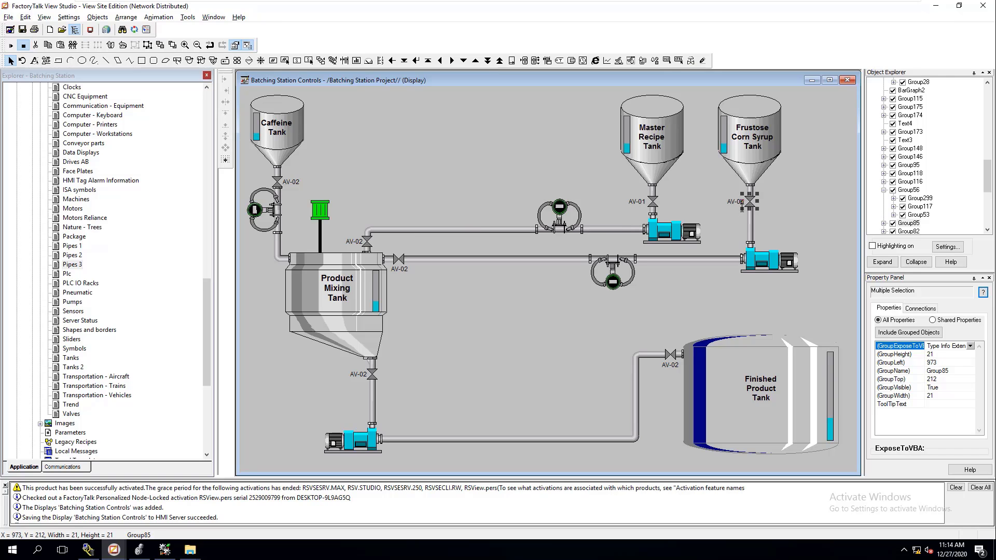
- Change the label beside the valve on the Product Mixing Tank's upper inlet pipe to "AV-03" and apply it
{"action": "double_click", "coordinate": [357, 244]}
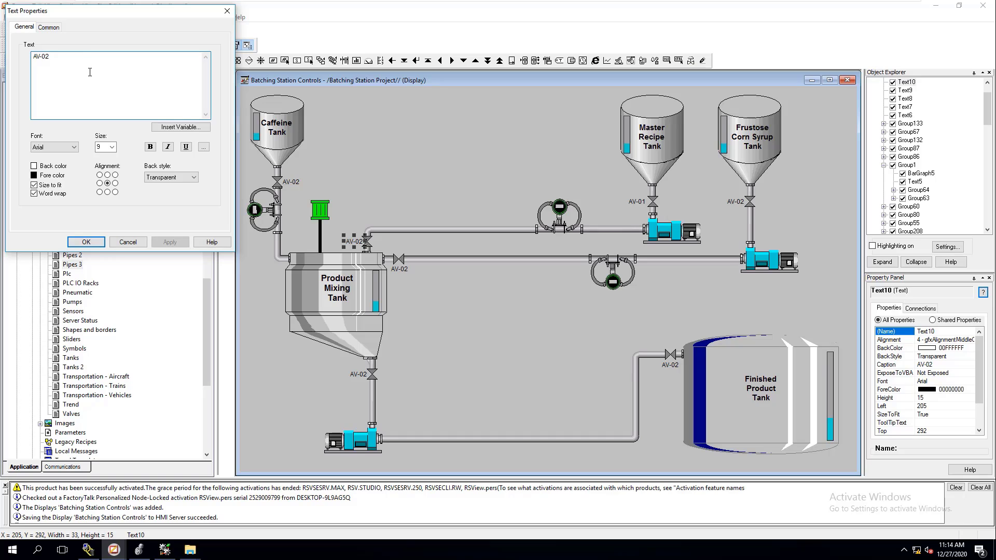
{"action": "key", "text": "BackSpace"}
{"action": "type", "text": "3"}
{"action": "left_click", "coordinate": [169, 243]}
{"action": "key", "text": "Return"}
- Change the label under the valve on the Product Mixing Tank's lower inlet pipe to "AV-04" and apply it
{"action": "double_click", "coordinate": [399, 269]}
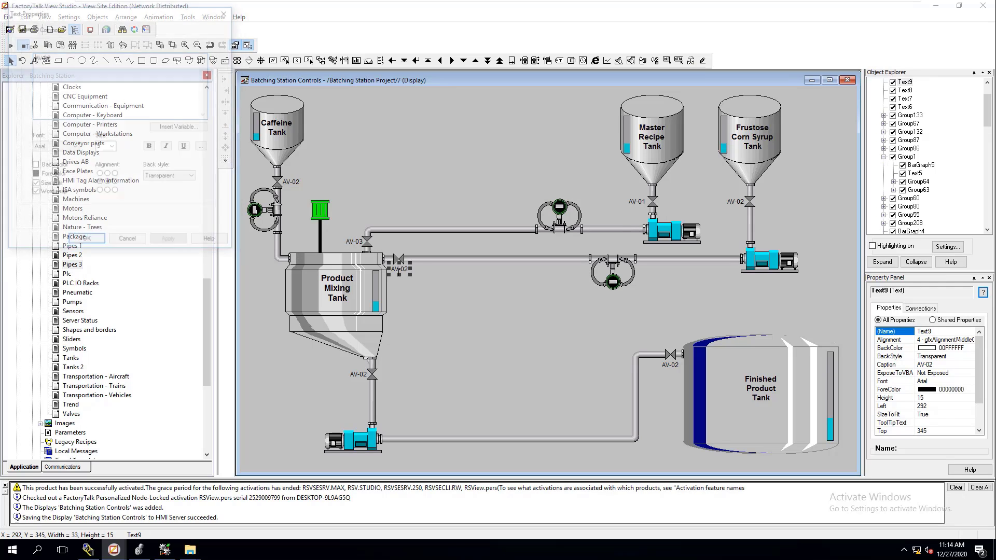
{"action": "key", "text": "BackSpace"}
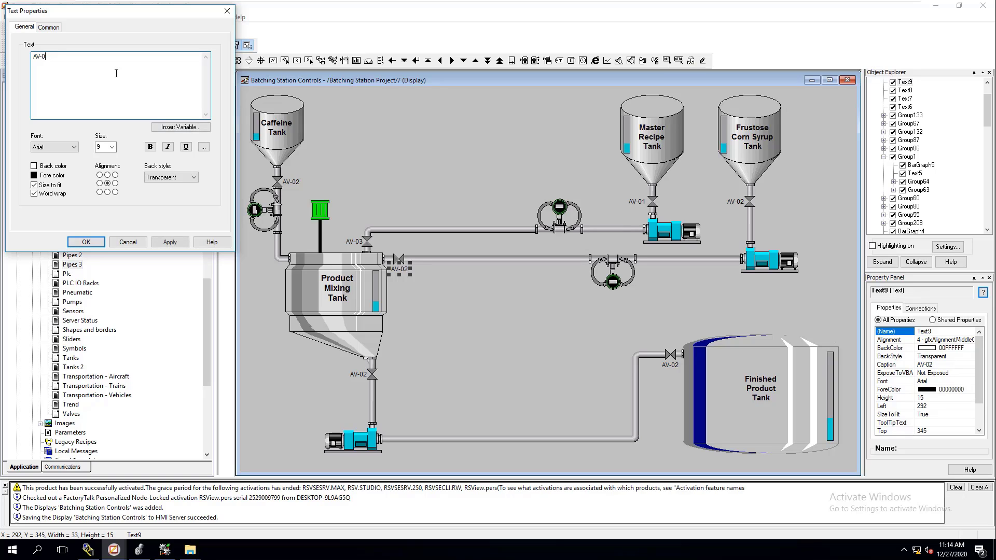
{"action": "type", "text": "4"}
{"action": "left_click", "coordinate": [171, 244]}
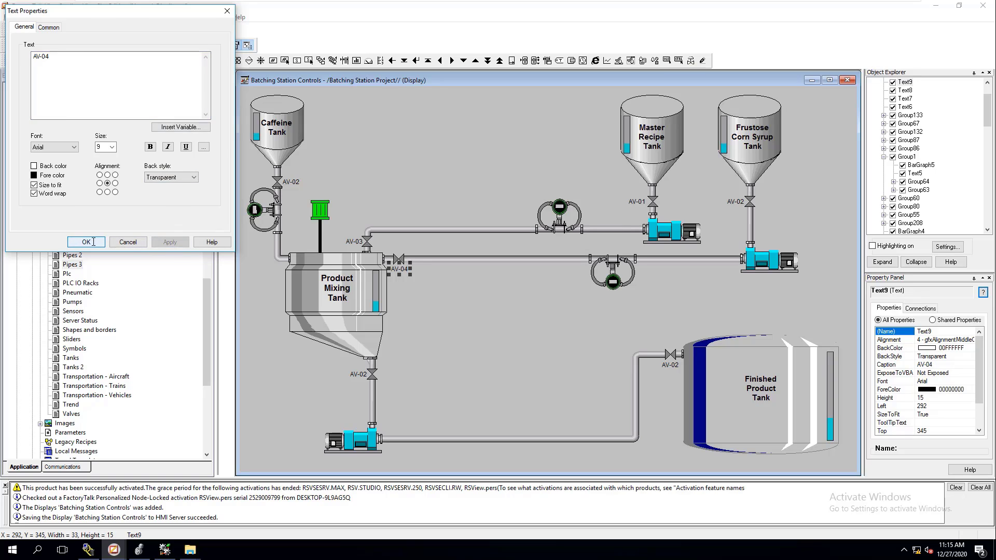
{"action": "key", "text": "Return"}
- Change the label beside the valve below the Caffeine Tank to "AV-05" and apply it
{"action": "double_click", "coordinate": [292, 183]}
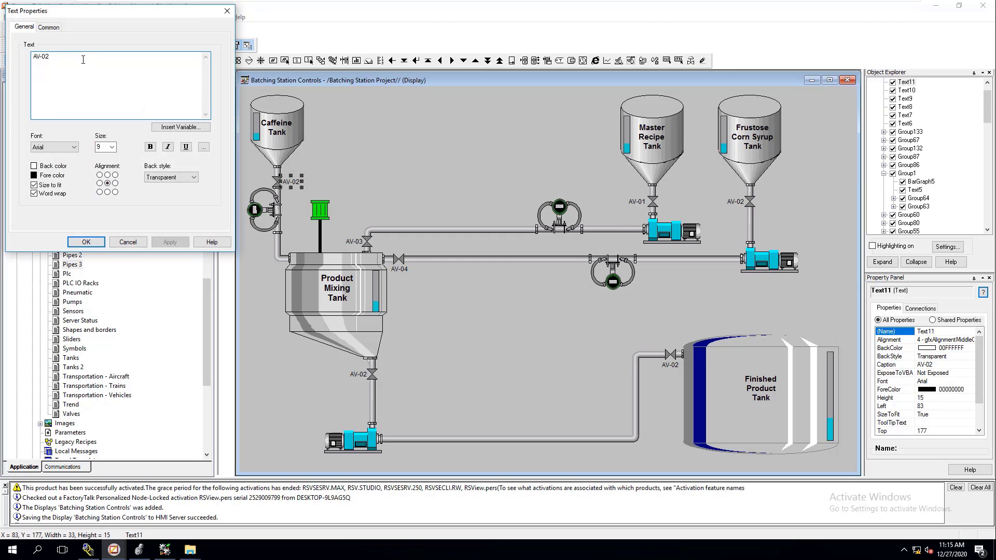
{"action": "key", "text": "BackSpace"}
{"action": "type", "text": "5"}
{"action": "left_click", "coordinate": [170, 242]}
{"action": "key", "text": "Return"}
- Change the label beside the valve below the Product Mixing Tank to "AV-06" and apply it
{"action": "left_click", "coordinate": [366, 374]}
{"action": "double_click", "coordinate": [366, 374]}
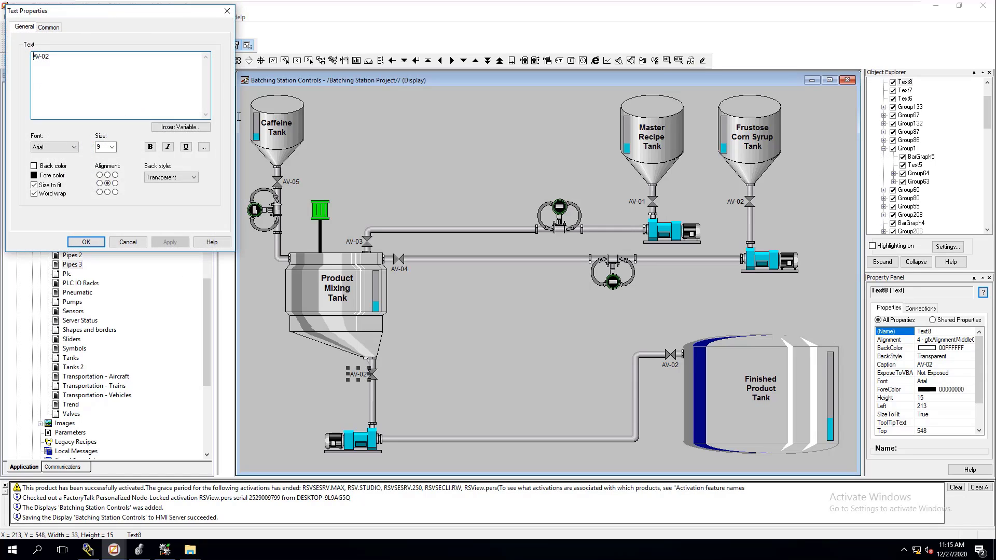
{"action": "key", "text": "BackSpace"}
{"action": "type", "text": "6"}
{"action": "left_click", "coordinate": [170, 242]}
{"action": "key", "text": "Return"}
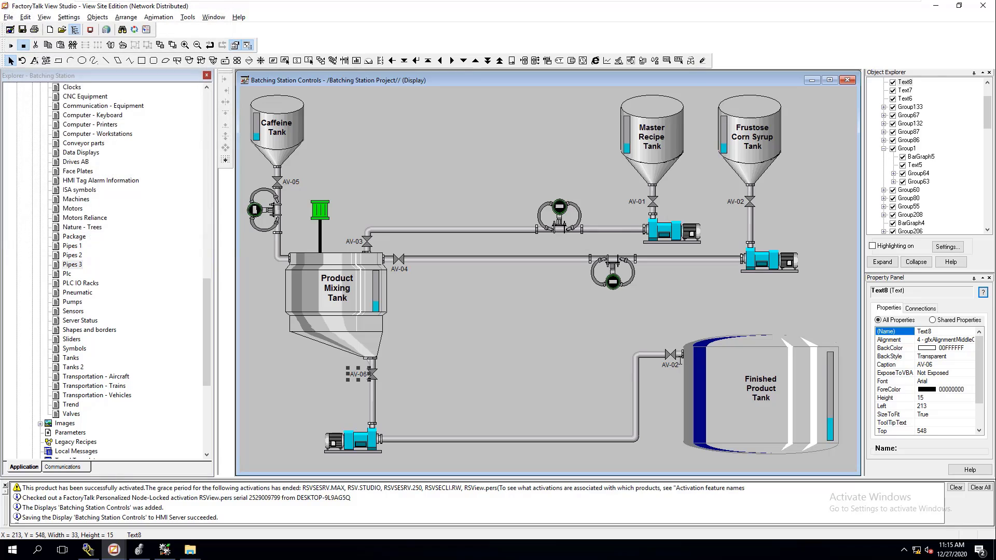
- Change the label under the Finished Product Tank's inlet valve to "AV-07" and apply it
{"action": "double_click", "coordinate": [676, 366]}
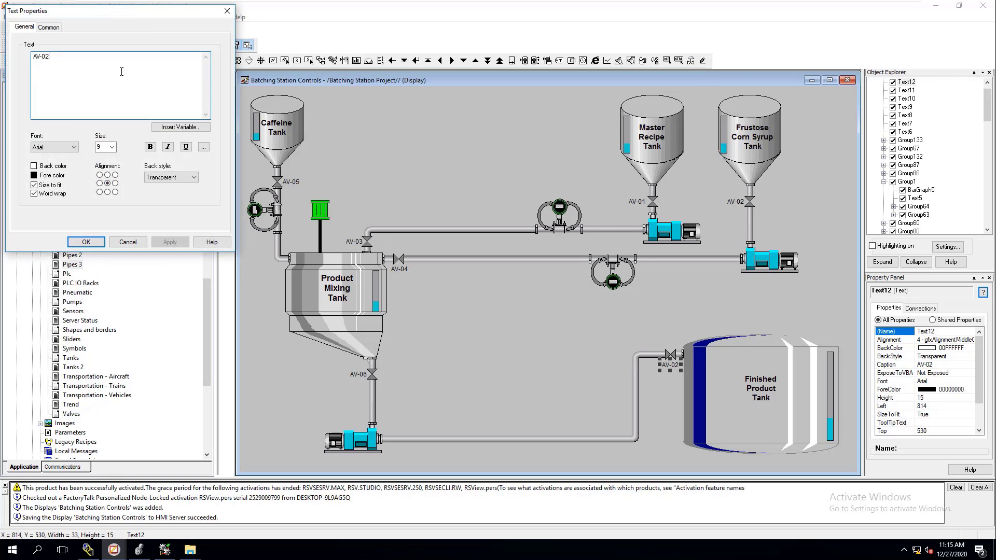
{"action": "key", "text": "BackSpace"}
{"action": "type", "text": "7"}
{"action": "left_click", "coordinate": [182, 242]}
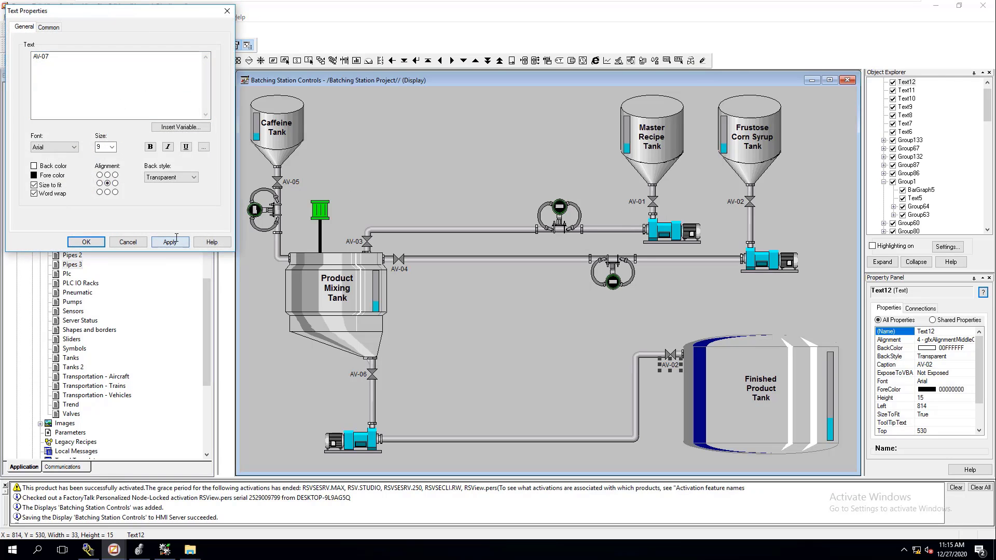
{"action": "left_click", "coordinate": [86, 243]}
{"action": "left_click", "coordinate": [477, 185]}
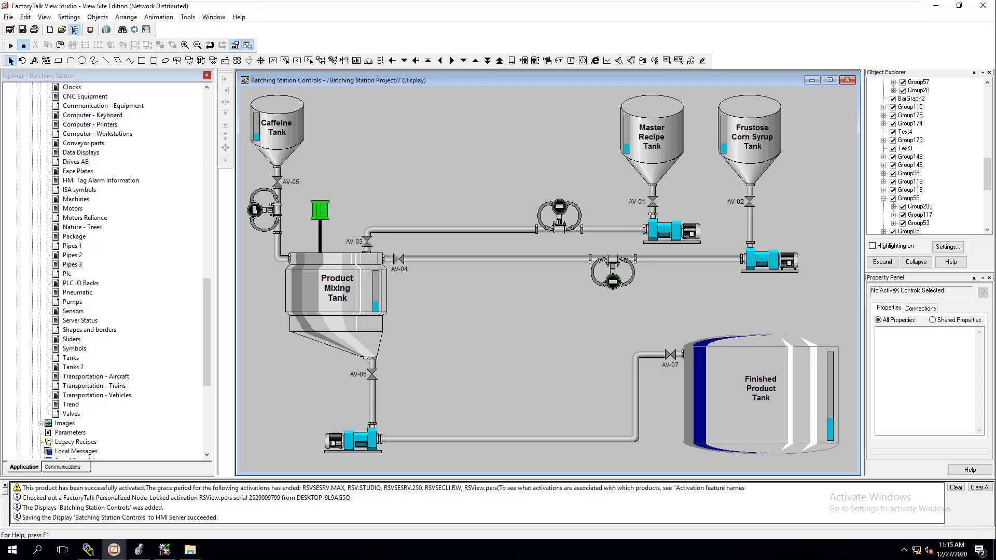
- Duplicate the AV-01 label and place the copy above the pump below the Master Recipe Tank, at about X 854, Y 243
{"action": "left_click", "coordinate": [636, 202]}
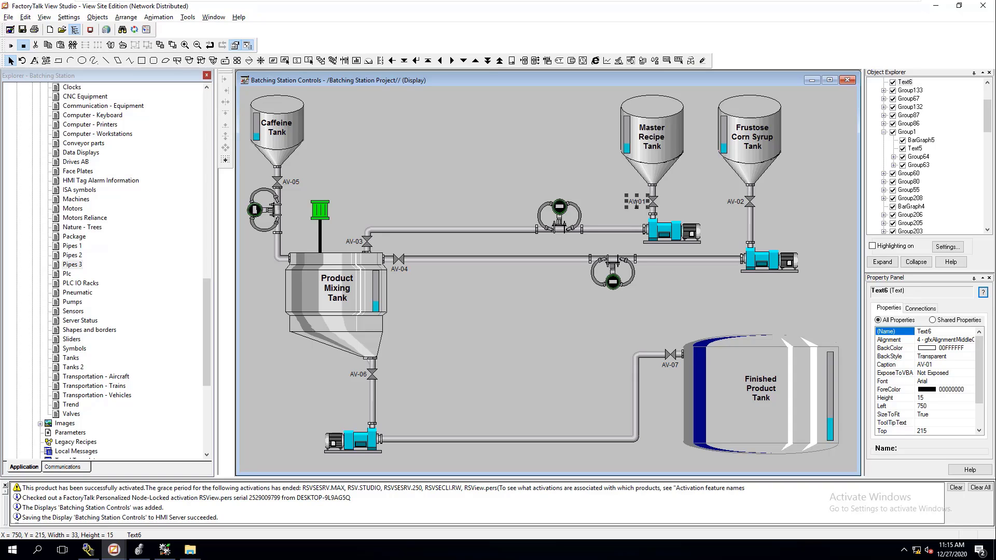
{"action": "key", "text": "ctrl+d"}
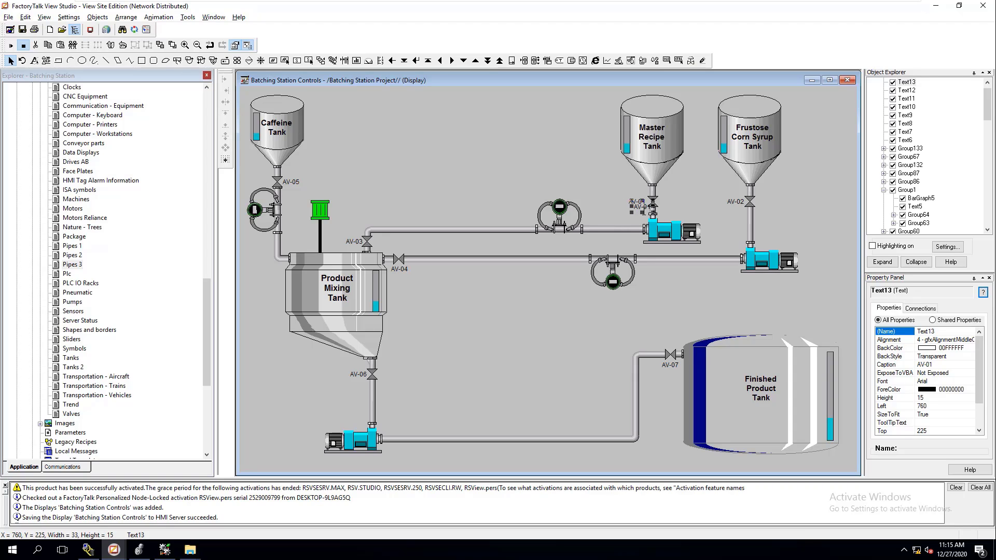
{"action": "left_click_drag", "start_coordinate": [641, 206], "coordinate": [691, 217]}
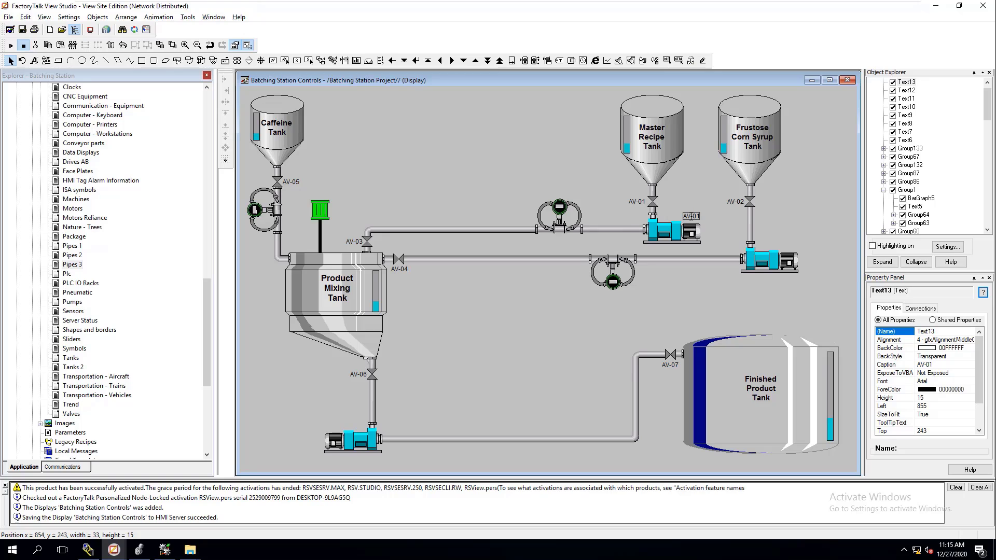
- Change the copied label above the Master Recipe pump to "Pump 1" and shift it slightly left to about X 848
{"action": "double_click", "coordinate": [691, 216]}
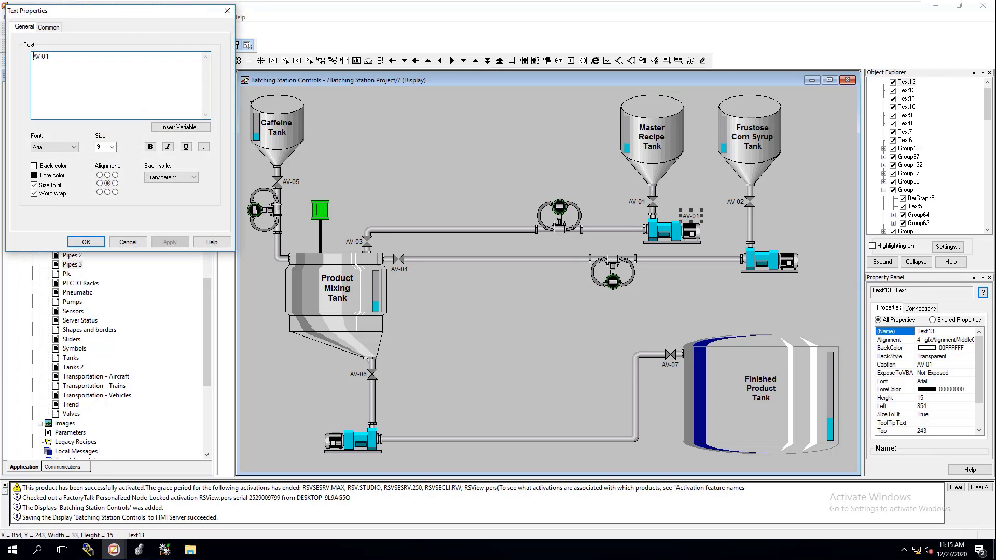
{"action": "left_click_drag", "start_coordinate": [77, 60], "coordinate": [25, 62]}
{"action": "type", "text": "Pump 1"}
{"action": "left_click", "coordinate": [170, 241]}
{"action": "left_click", "coordinate": [128, 242]}
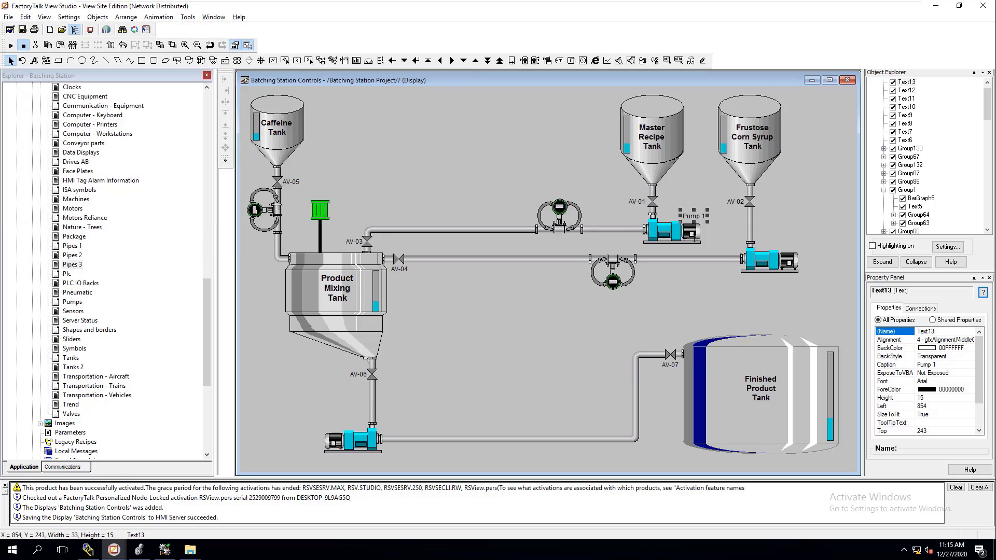
{"action": "left_click", "coordinate": [698, 219]}
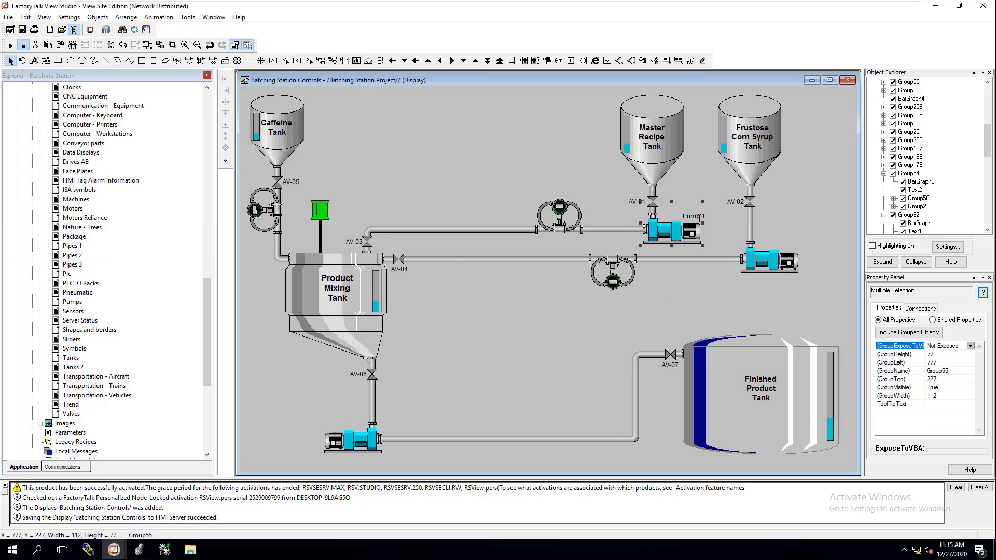
{"action": "left_click_drag", "start_coordinate": [699, 219], "coordinate": [696, 219]}
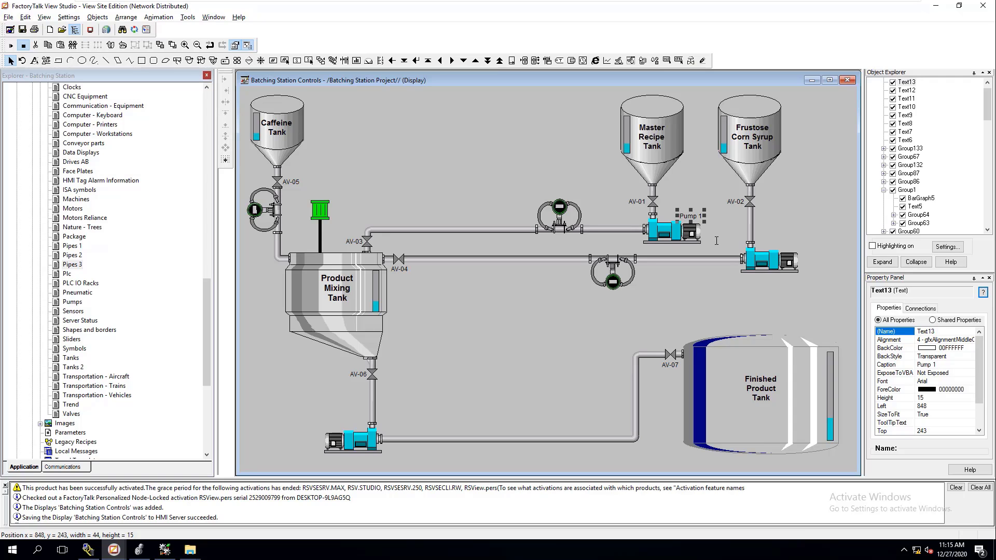
- Place copies of the Pump 1 label above the pump below the Frustose Corn Syrup Tank and above the pump below the Product Mixing Tank
{"action": "key", "text": "ctrl+d"}
{"action": "left_click_drag", "start_coordinate": [701, 223], "coordinate": [794, 248]}
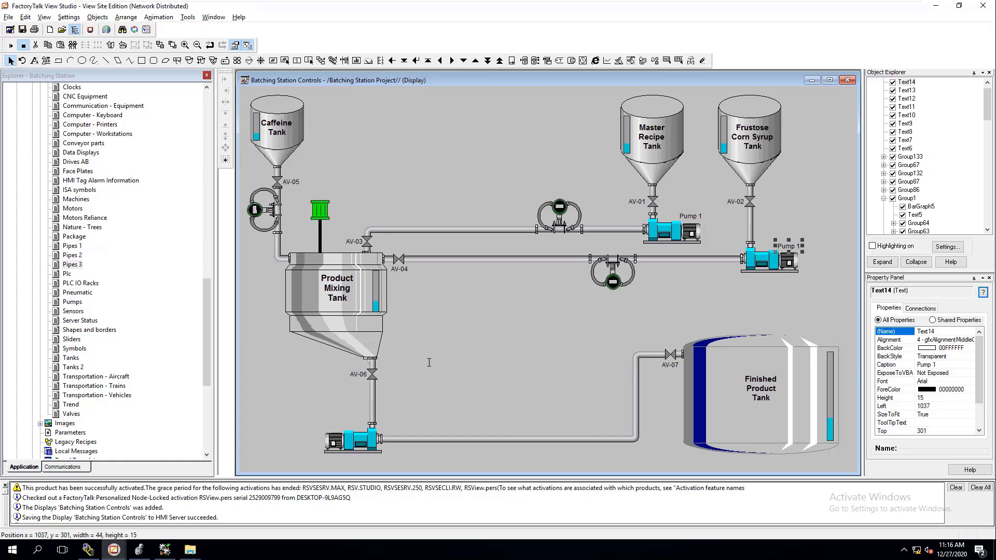
{"action": "left_click", "coordinate": [346, 421]}
{"action": "key", "text": "ctrl+v"}
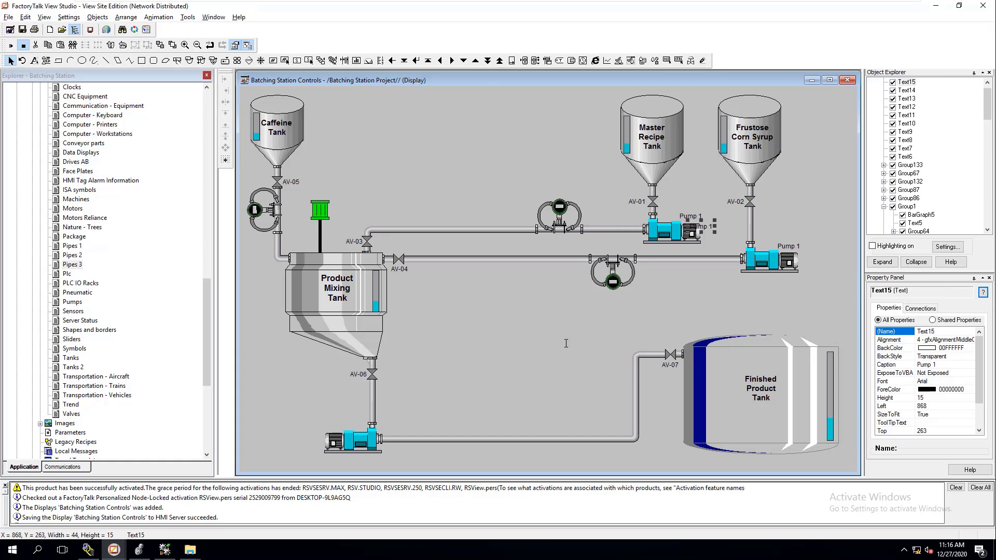
{"action": "left_click_drag", "start_coordinate": [661, 255], "coordinate": [338, 424]}
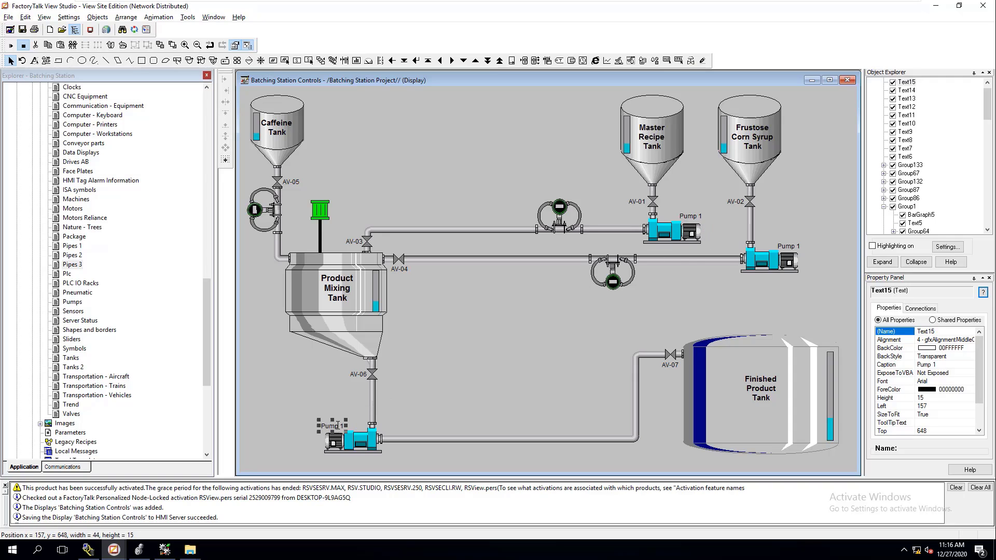
- Change the label above the pump below the Frustose Corn Syrup Tank to "Pump 2"
{"action": "double_click", "coordinate": [786, 243]}
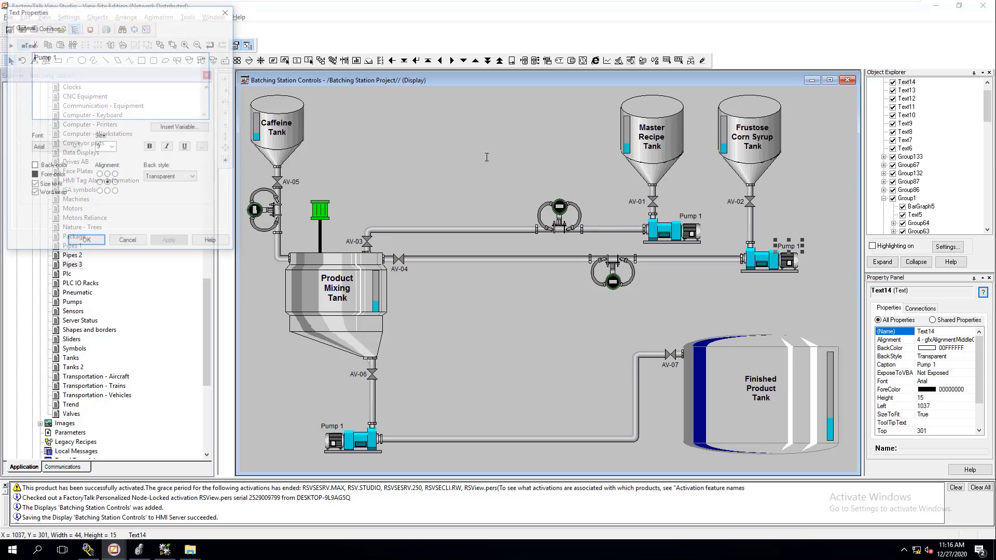
{"action": "type", "text": "2"}
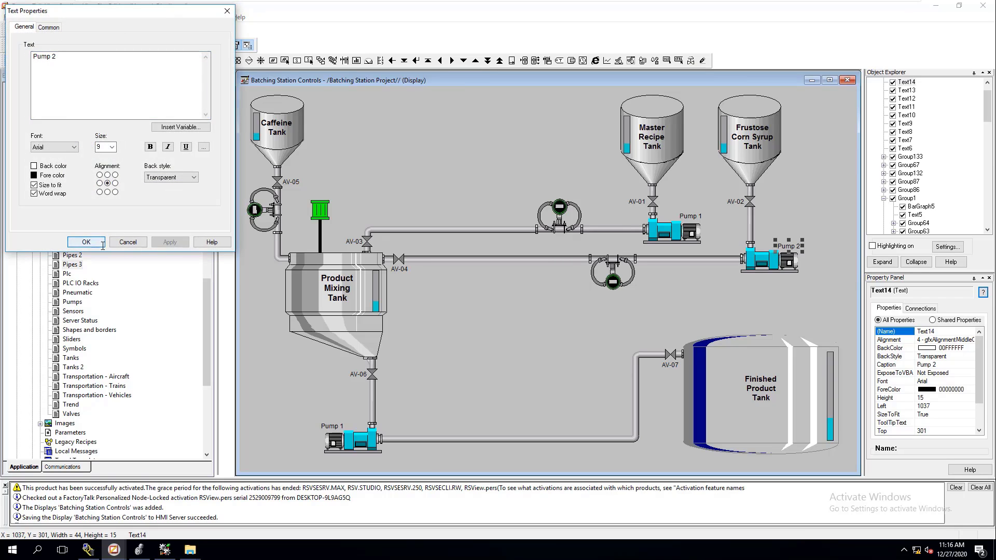
{"action": "left_click", "coordinate": [86, 241]}
- Change the label above the pump below the Product Mixing Tank to "Pump 3" and shift it slightly right
{"action": "left_click", "coordinate": [337, 426]}
{"action": "double_click", "coordinate": [336, 425]}
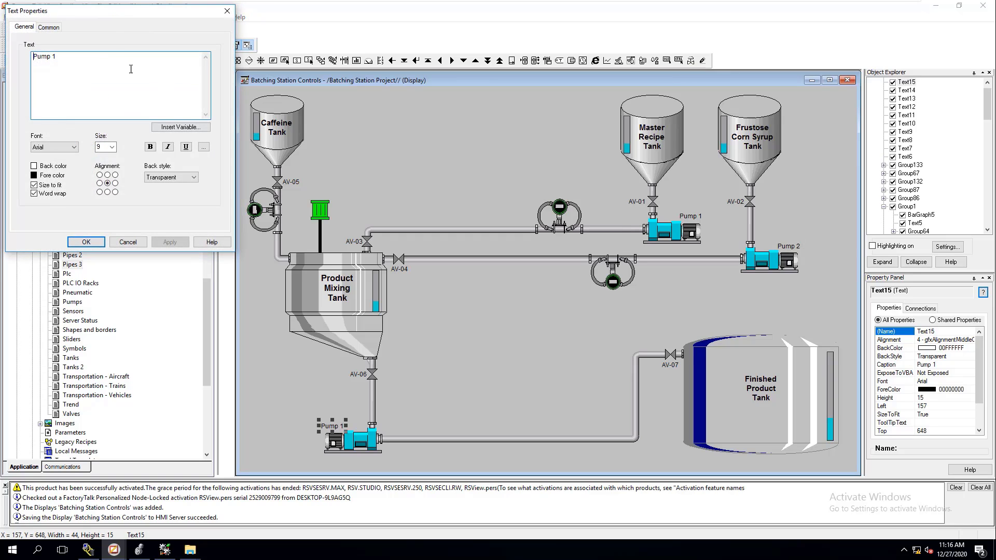
{"action": "key", "text": "BackSpace"}
{"action": "type", "text": "3"}
{"action": "left_click", "coordinate": [86, 241]}
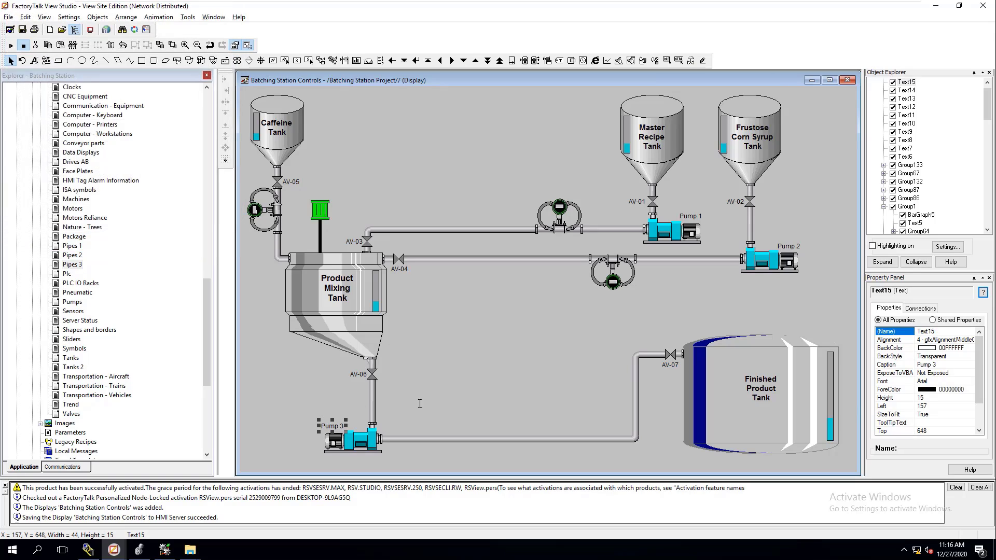
{"action": "left_click", "coordinate": [658, 319]}
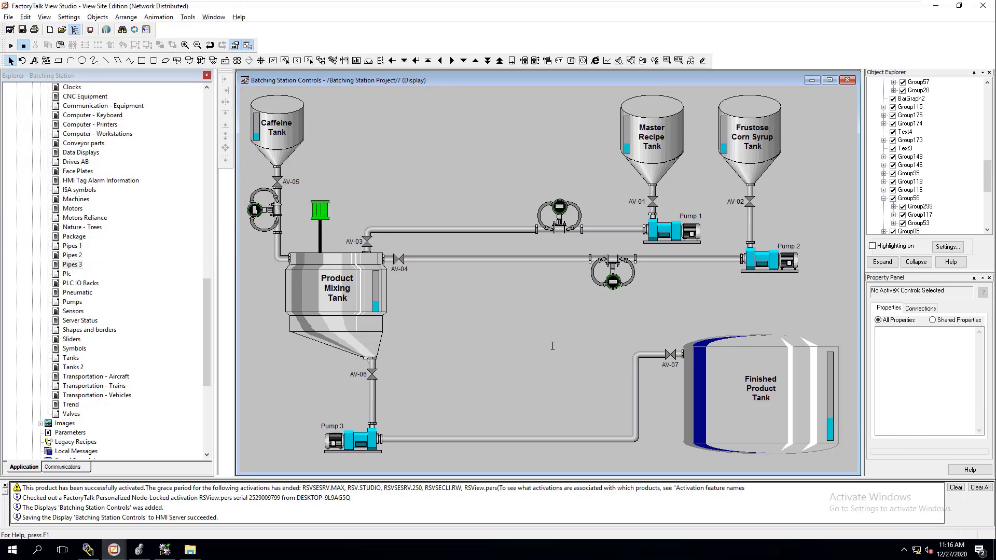
{"action": "left_click", "coordinate": [335, 425]}
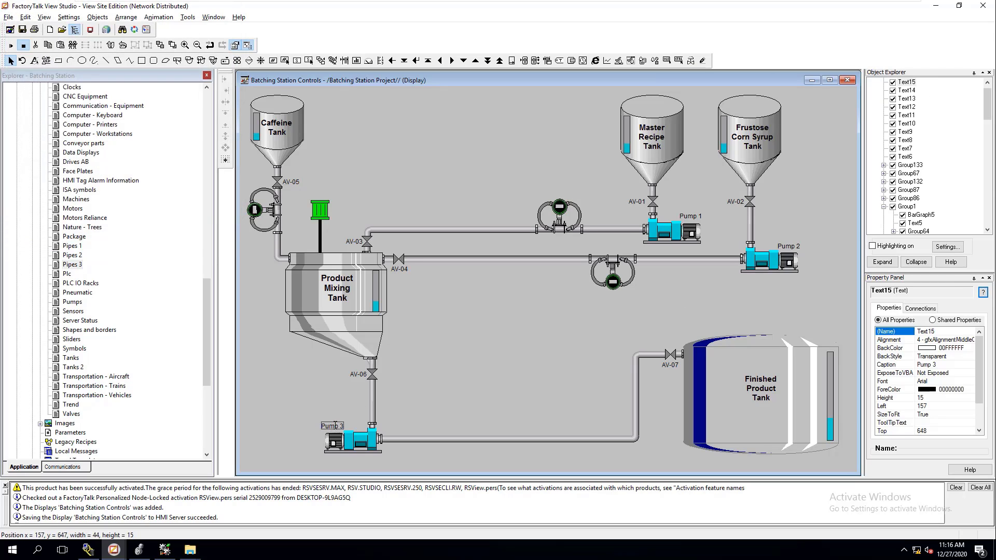
{"action": "left_click", "coordinate": [540, 374]}
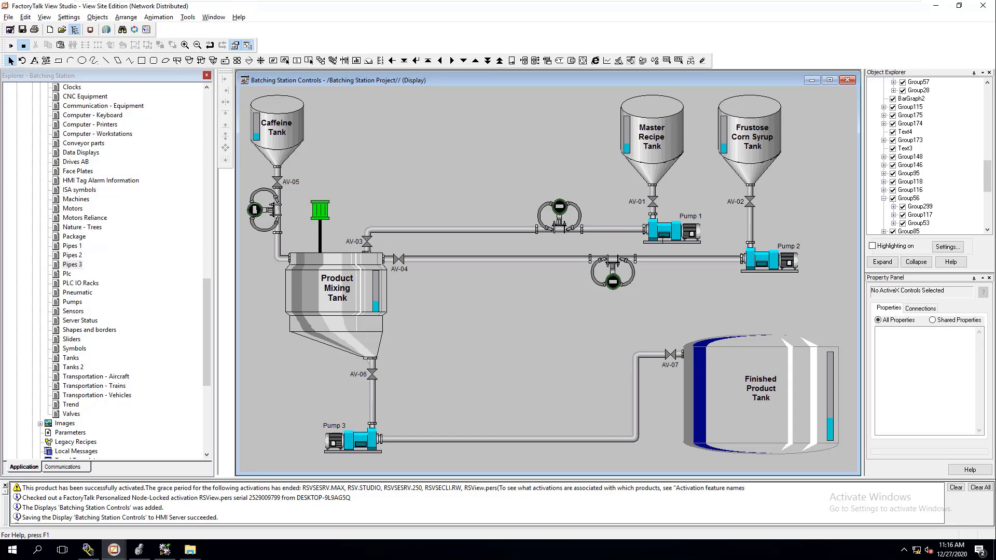
{"action": "left_click", "coordinate": [637, 201]}
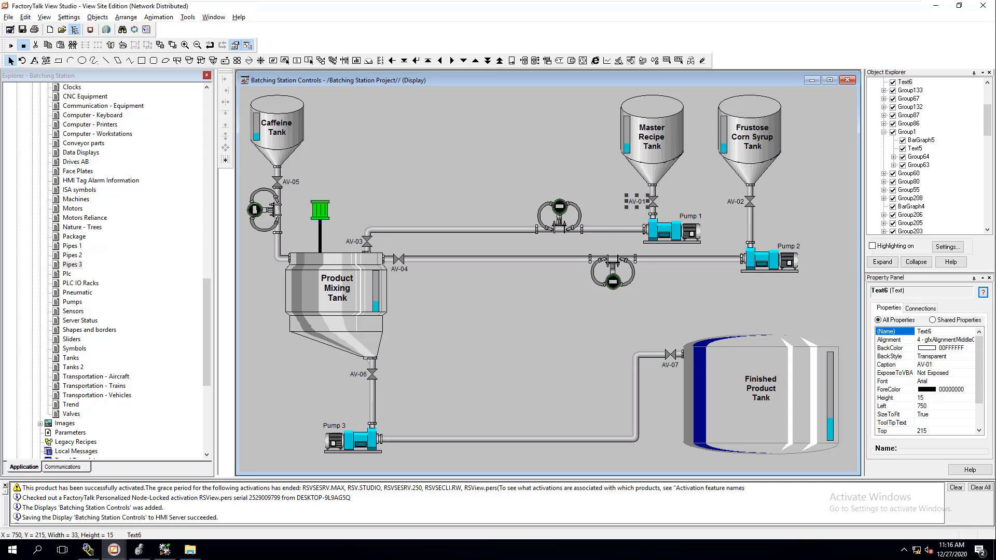
{"action": "left_click", "coordinate": [354, 242]}
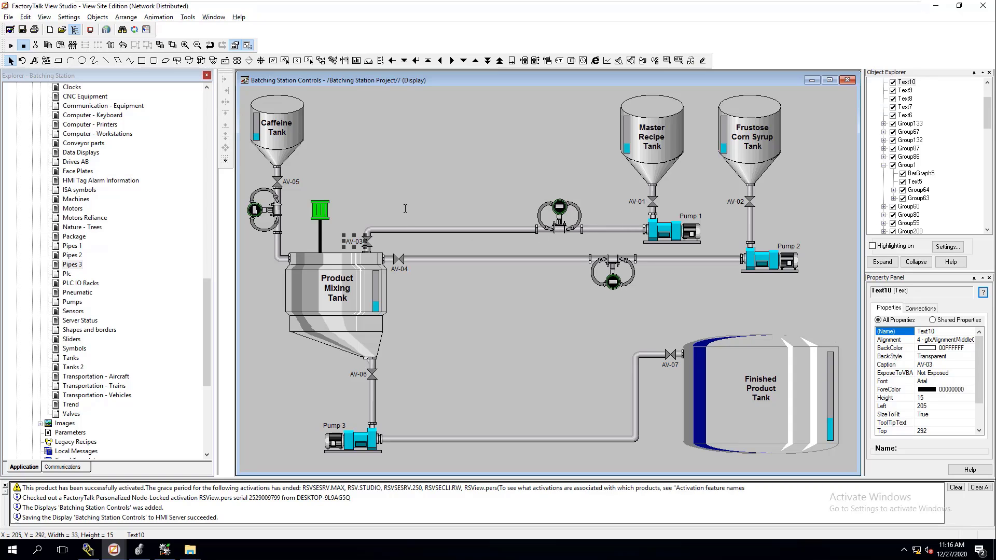
{"action": "left_click", "coordinate": [447, 182]}
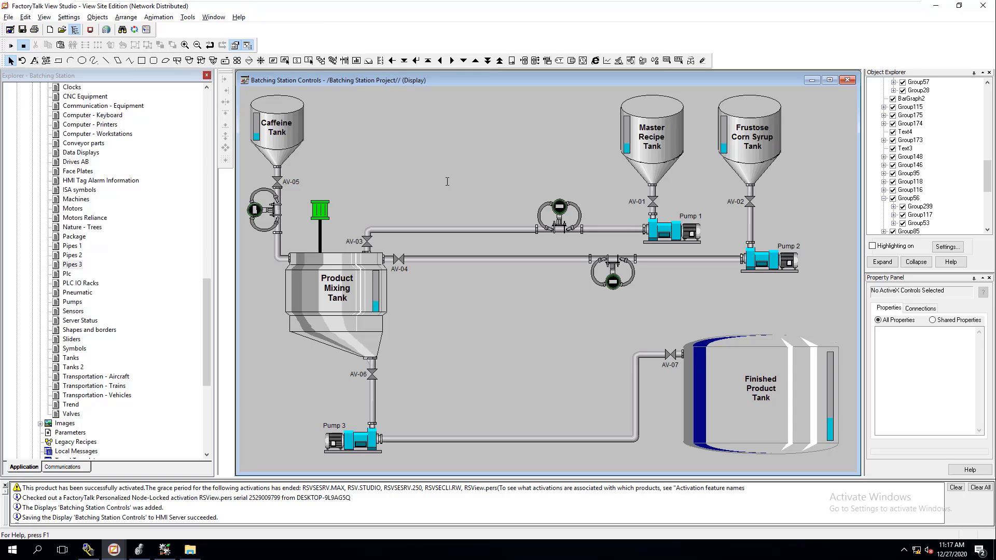
- Remove the bold formatting from the Caffeine Tank label inside its tank group
{"action": "left_click", "coordinate": [277, 130]}
{"action": "left_click", "coordinate": [277, 130]}
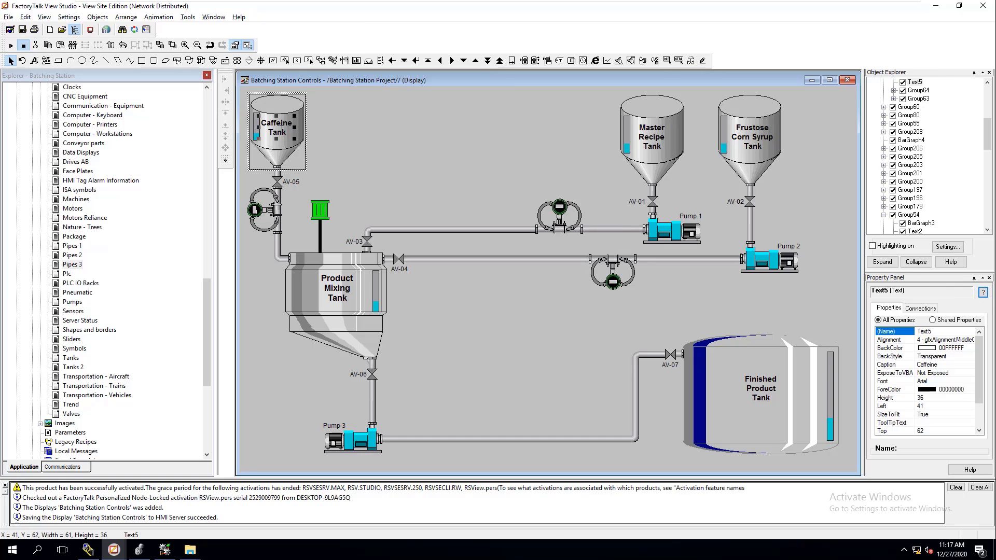
{"action": "left_click", "coordinate": [277, 130]}
{"action": "left_click", "coordinate": [277, 129]}
{"action": "right_click", "coordinate": [276, 130]}
{"action": "left_click", "coordinate": [296, 136]}
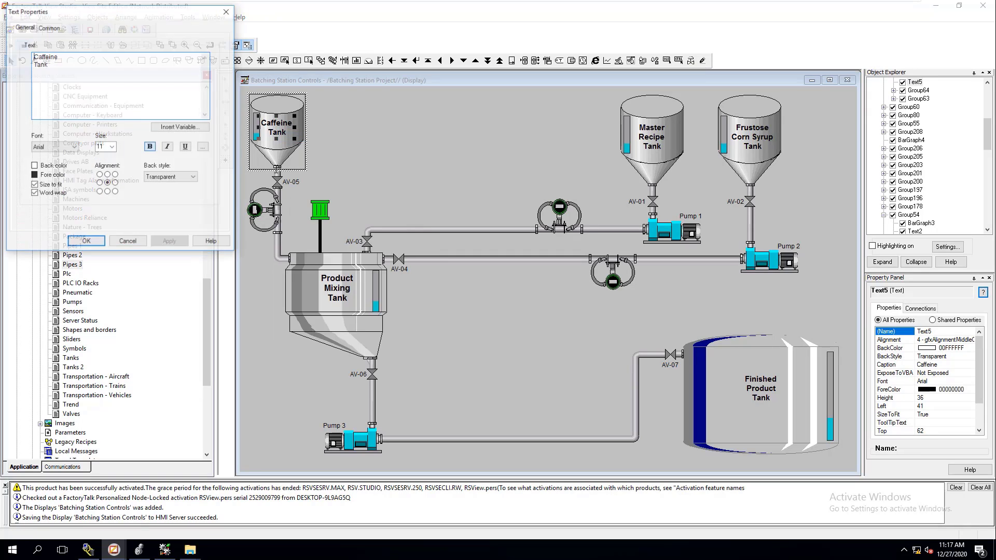
{"action": "left_click", "coordinate": [105, 146]}
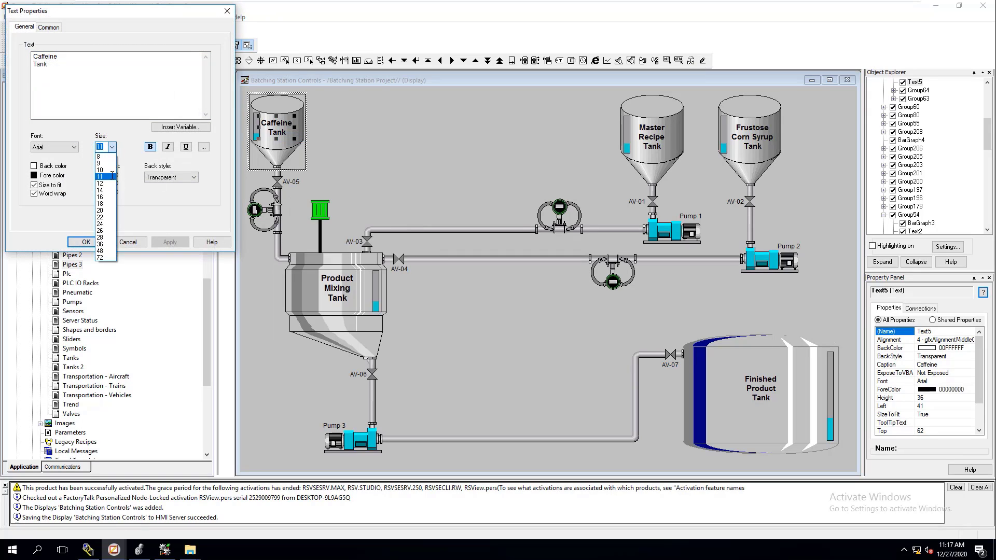
{"action": "left_click", "coordinate": [154, 150]}
{"action": "left_click", "coordinate": [150, 147]}
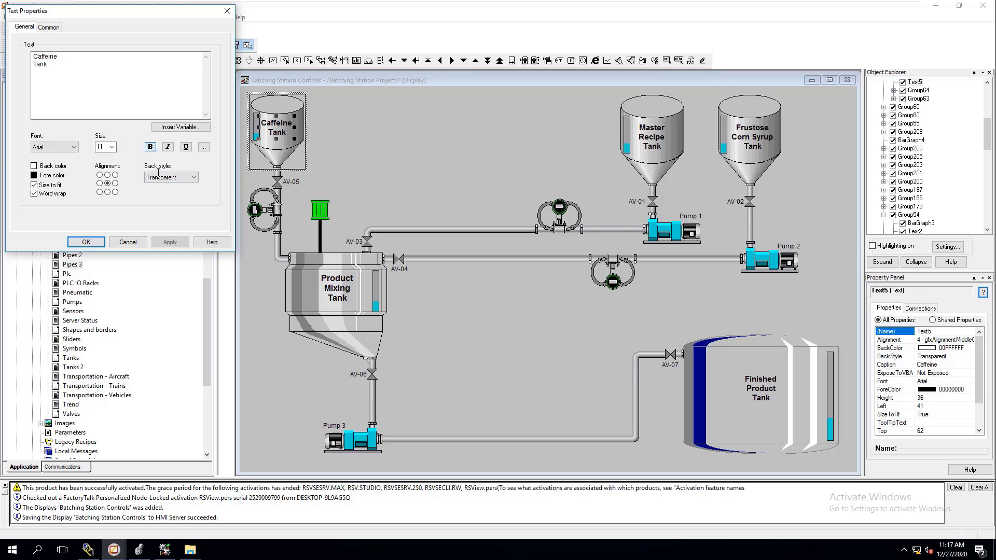
{"action": "left_click", "coordinate": [170, 242]}
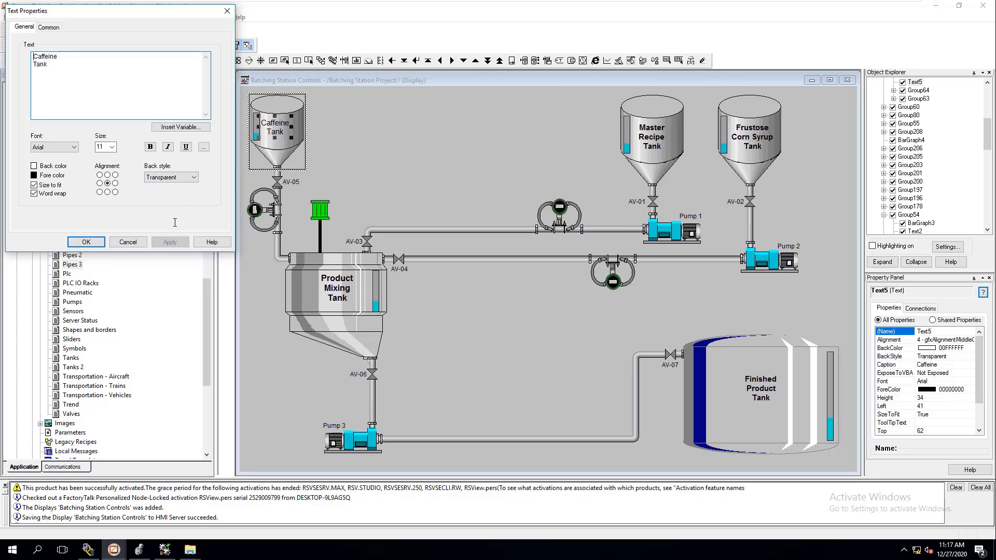
{"action": "left_click", "coordinate": [103, 242]}
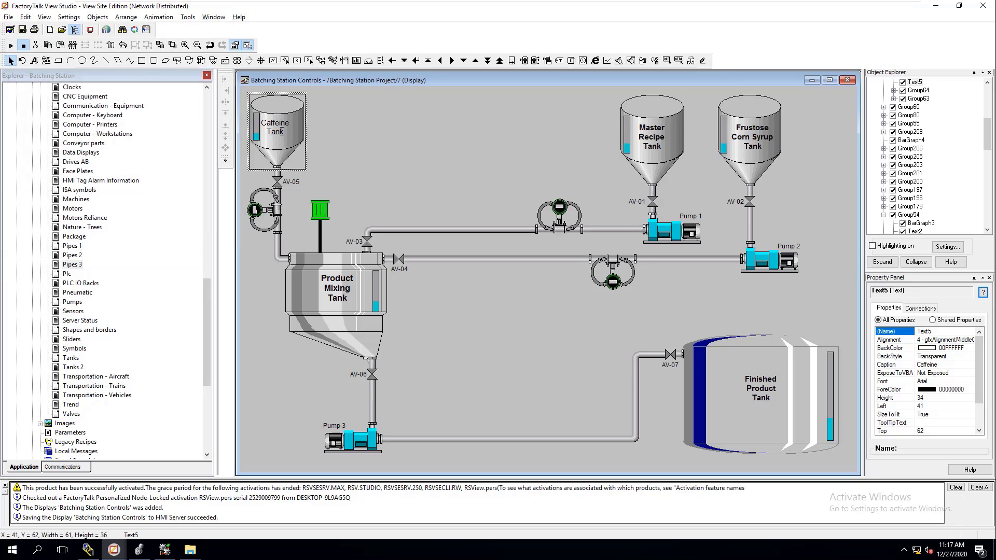
- Shift the Caffeine Tank label slightly right and down inside the tank, to about X 45, Y 63
{"action": "key", "text": "Up"}
{"action": "key", "text": "Up"}
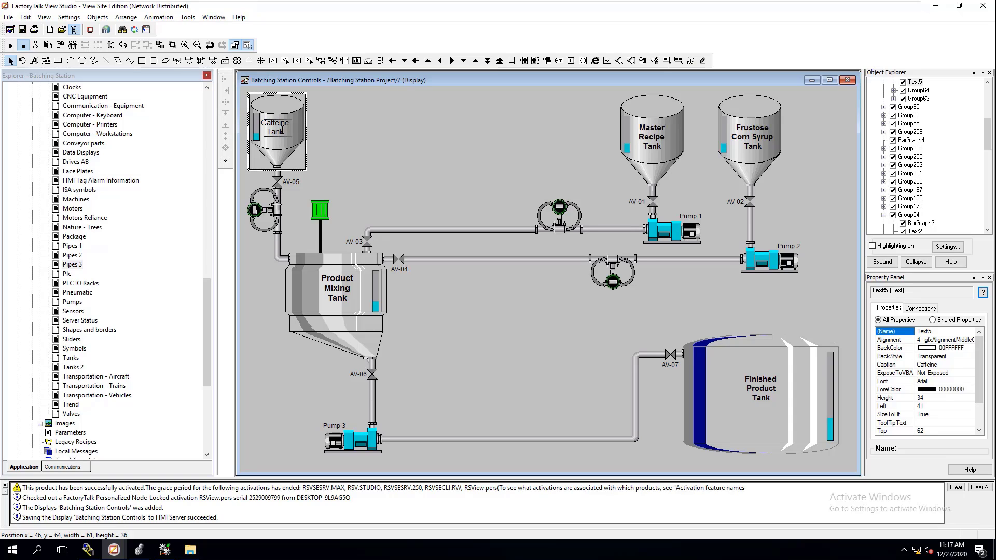
{"action": "key", "text": "Up"}
{"action": "double_click", "coordinate": [283, 131]}
{"action": "left_click", "coordinate": [365, 133]}
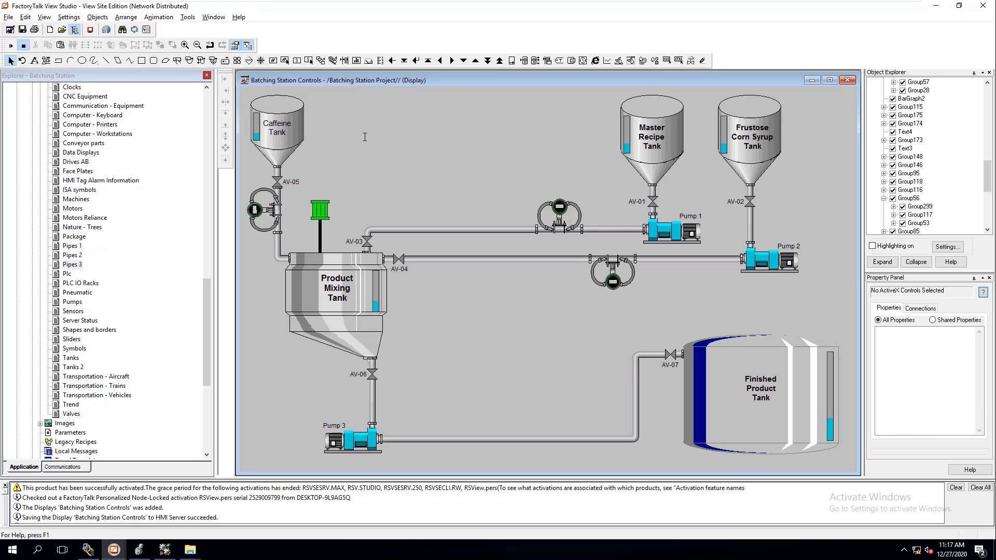
- Make the Caffeine Tank label bold and set its font size to 10
{"action": "double_click", "coordinate": [284, 129]}
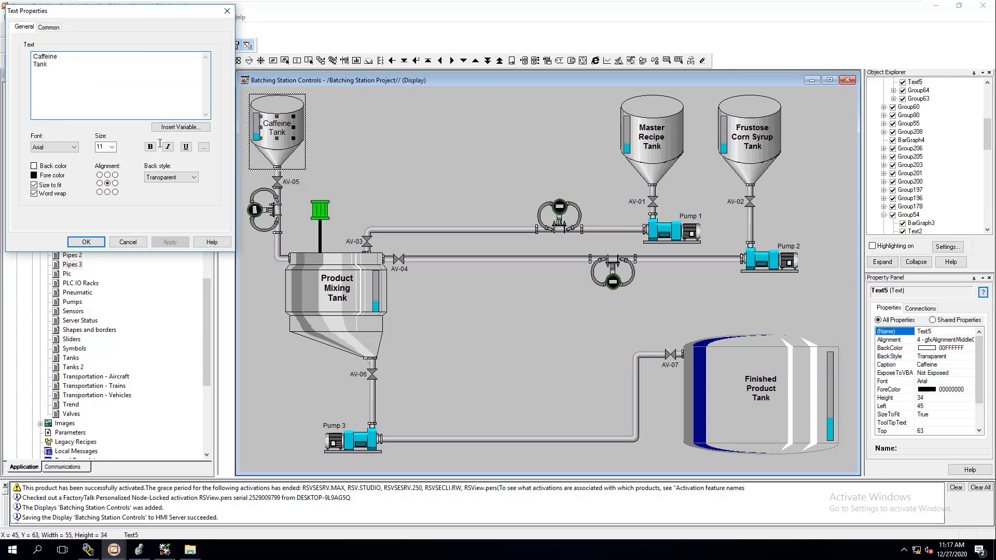
{"action": "left_click", "coordinate": [150, 147]}
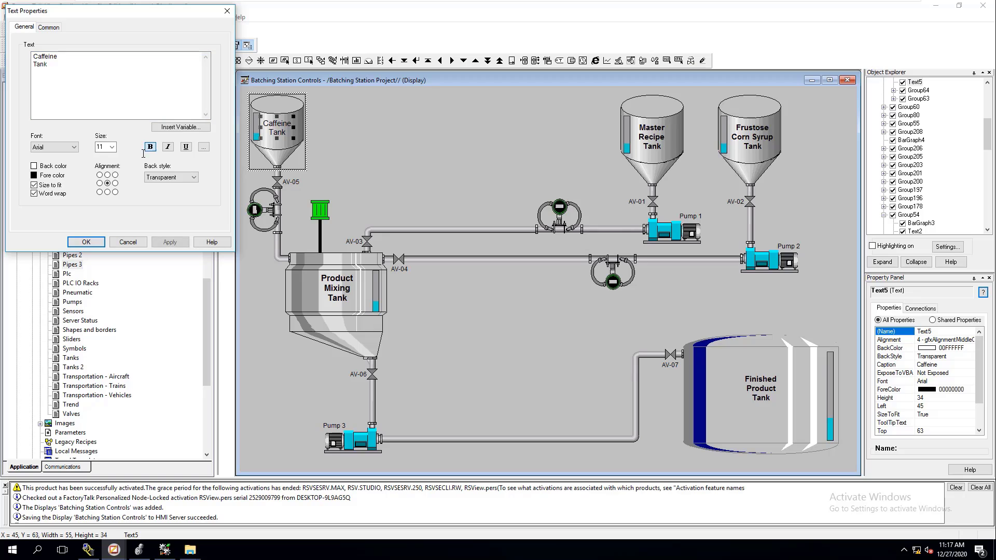
{"action": "left_click", "coordinate": [113, 146]}
{"action": "left_click", "coordinate": [104, 168]}
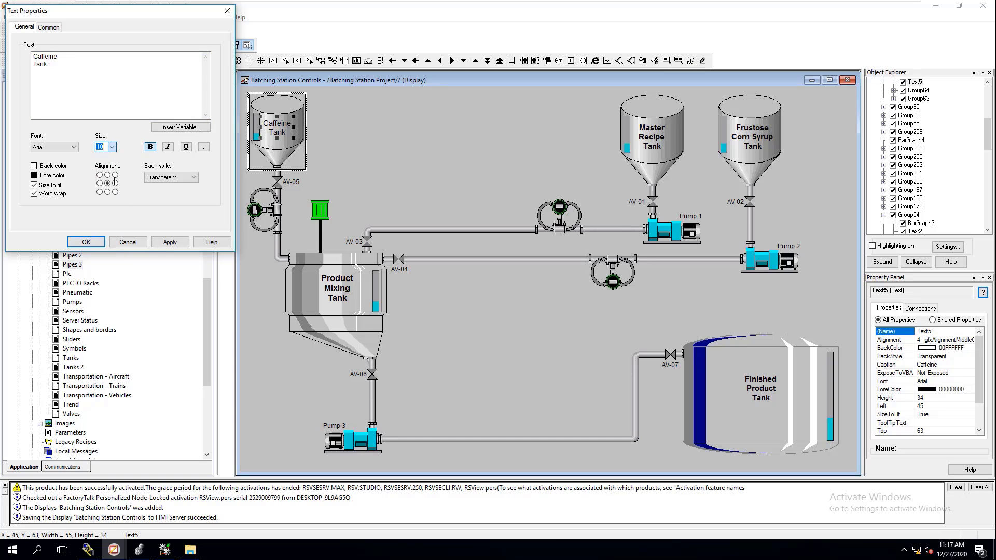
{"action": "left_click", "coordinate": [170, 242]}
{"action": "left_click", "coordinate": [86, 241]}
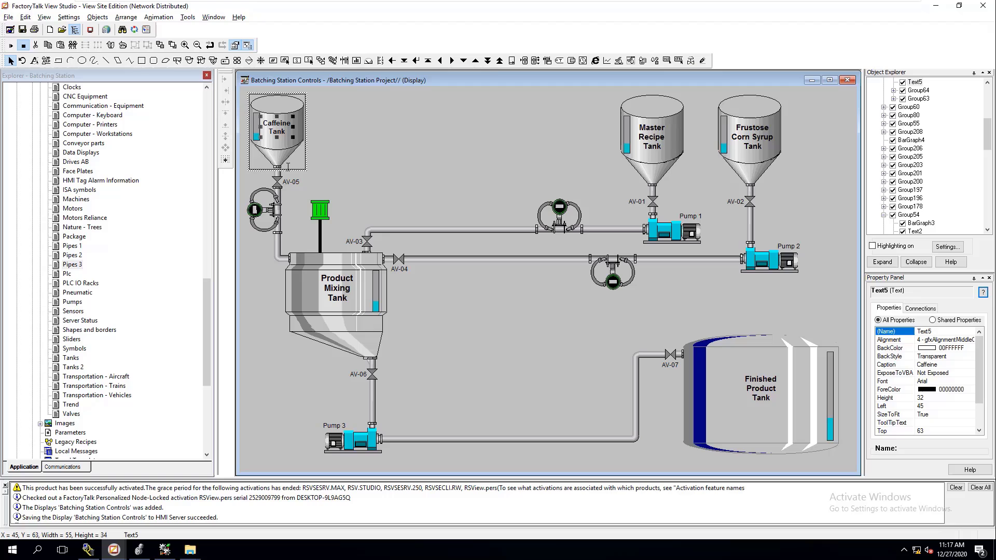
{"action": "left_click", "coordinate": [386, 142]}
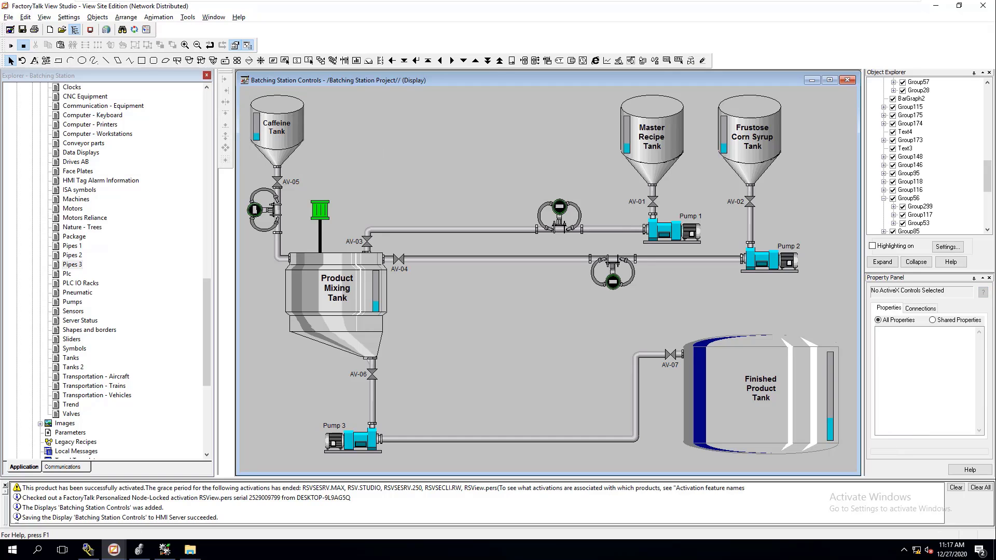
- Set the font size of the Master Recipe Tank label to 10
{"action": "double_click", "coordinate": [652, 136]}
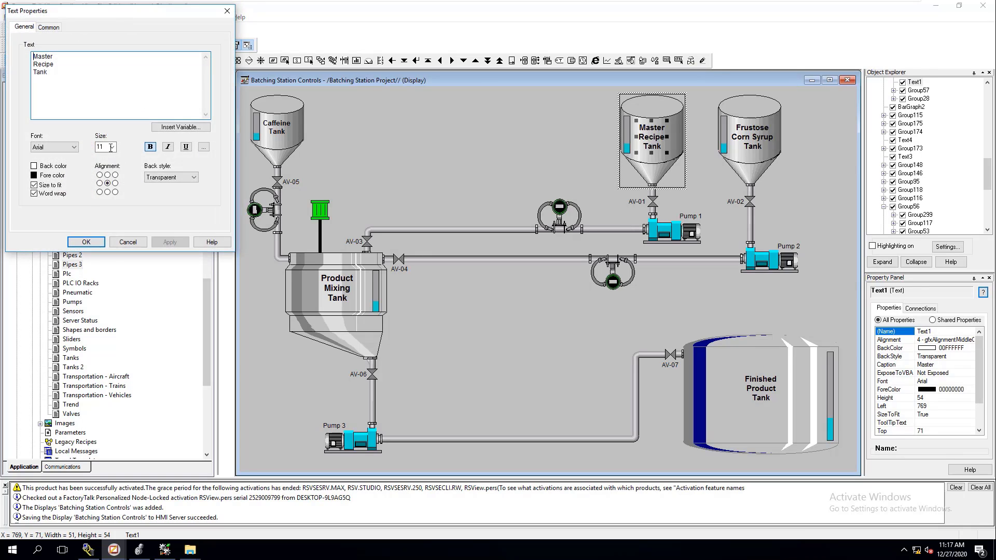
{"action": "left_click", "coordinate": [111, 147]}
{"action": "left_click", "coordinate": [104, 171]}
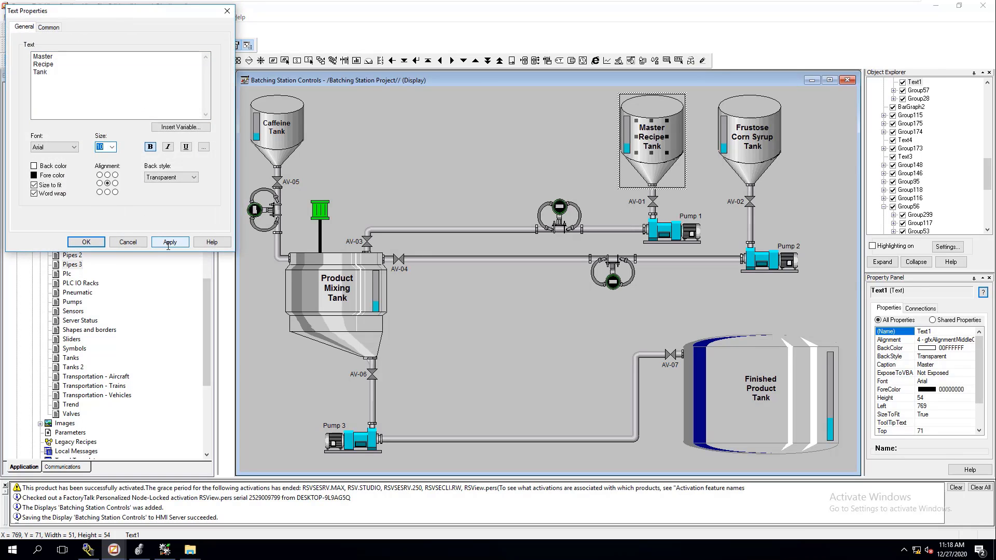
{"action": "left_click", "coordinate": [170, 242]}
{"action": "left_click", "coordinate": [87, 242]}
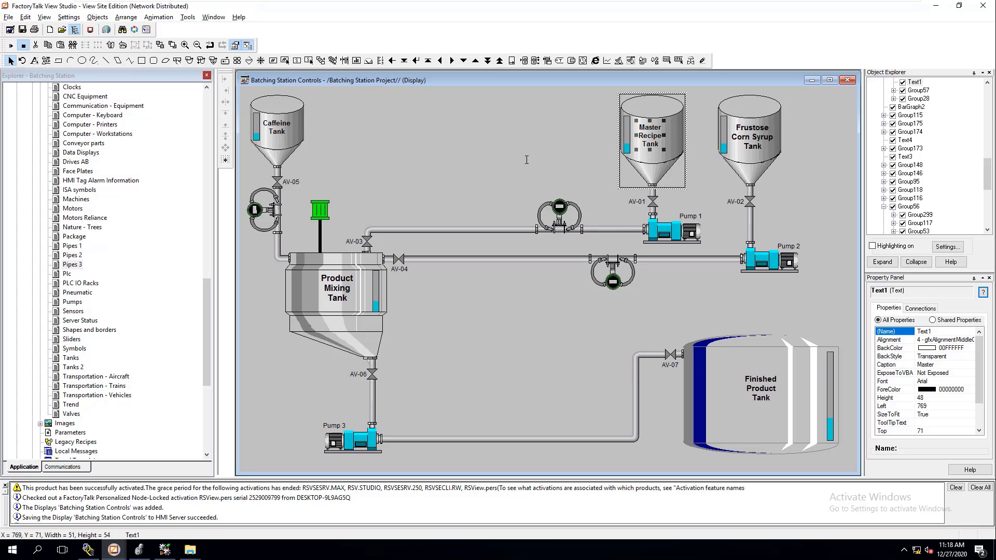
{"action": "left_click", "coordinate": [700, 155]}
- Set the font size of the Frustose Corn Syrup Tank label to 10
{"action": "left_click", "coordinate": [761, 146]}
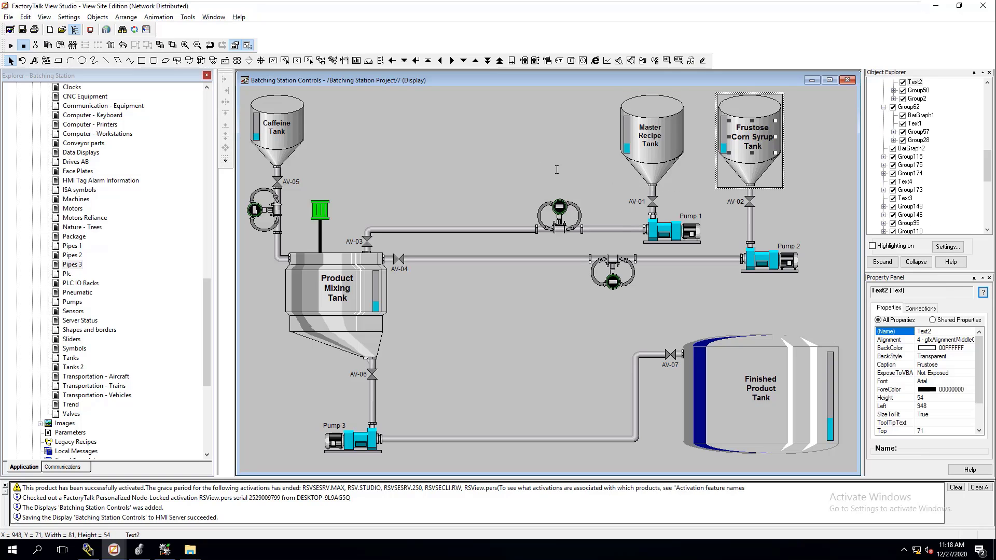
{"action": "double_click", "coordinate": [763, 143]}
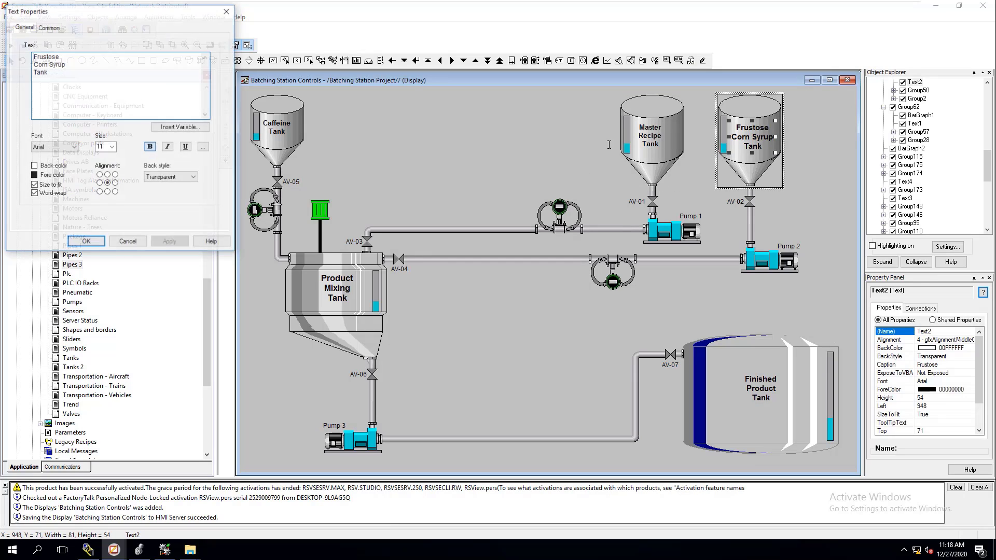
{"action": "left_click", "coordinate": [112, 147]}
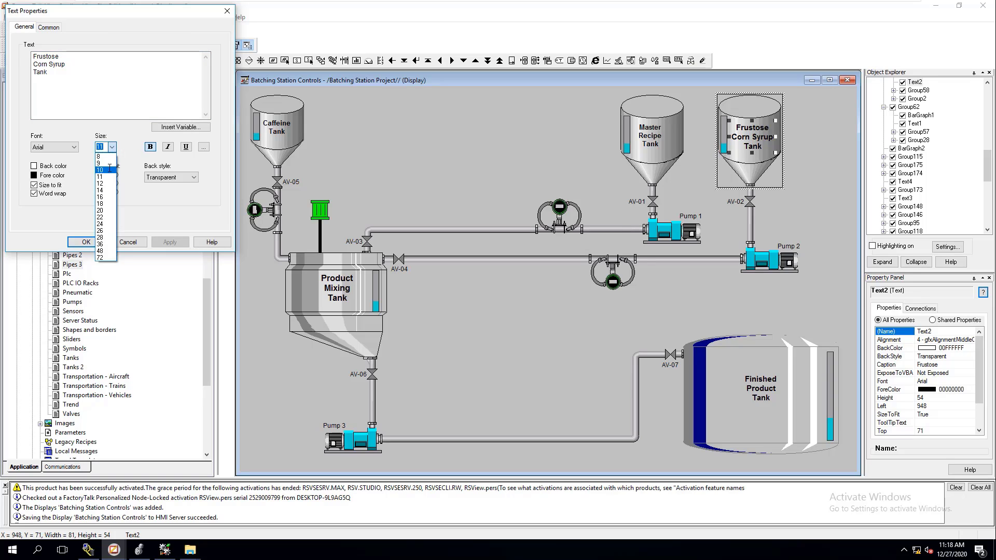
{"action": "left_click", "coordinate": [104, 169]}
{"action": "left_click", "coordinate": [86, 242]}
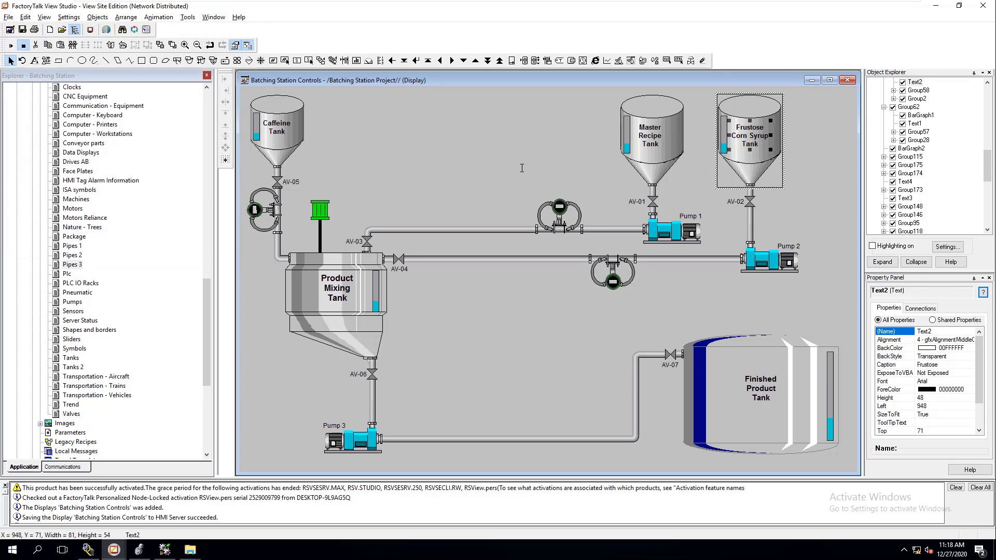
- Move the Master Recipe Tank label slightly right and down within its tank, to about X 774, Y 73
{"action": "left_click", "coordinate": [670, 142]}
{"action": "left_click", "coordinate": [670, 143]}
{"action": "double_click", "coordinate": [660, 139]}
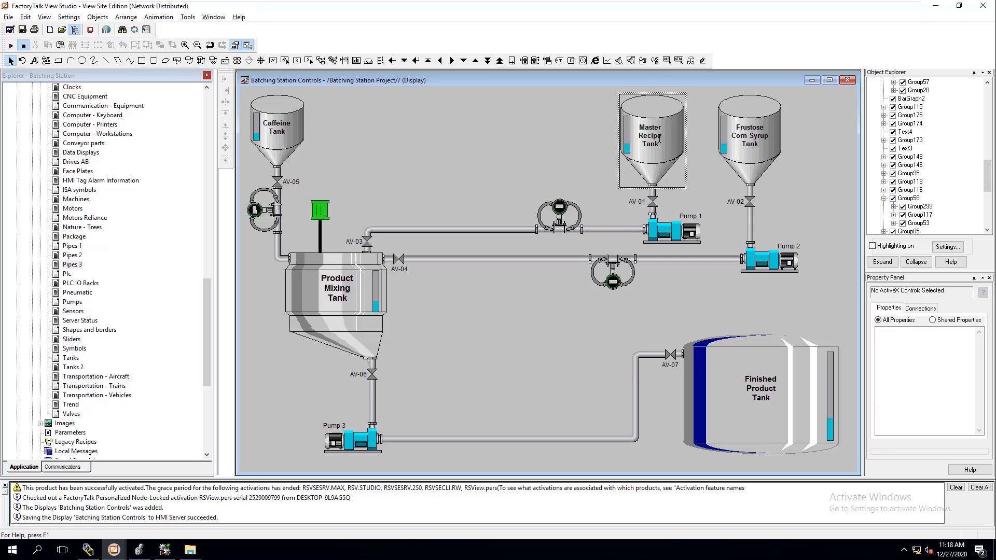
{"action": "double_click", "coordinate": [660, 139]}
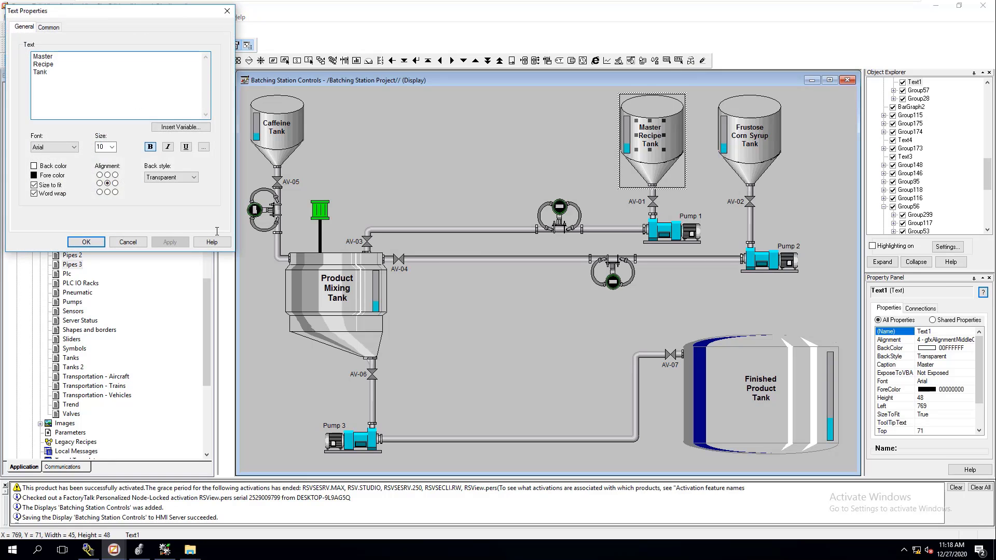
{"action": "left_click", "coordinate": [128, 242]}
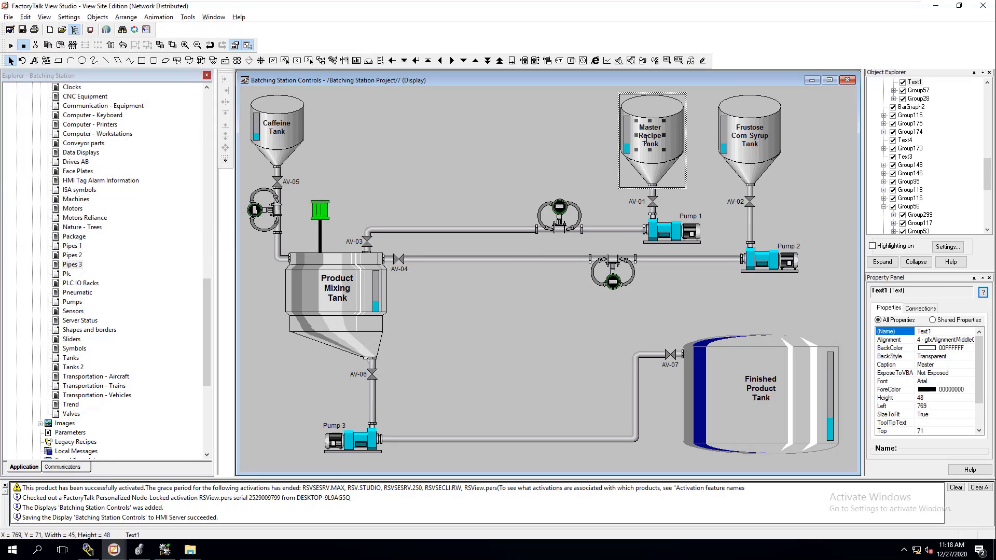
{"action": "left_click_drag", "start_coordinate": [650, 138], "coordinate": [652, 138]}
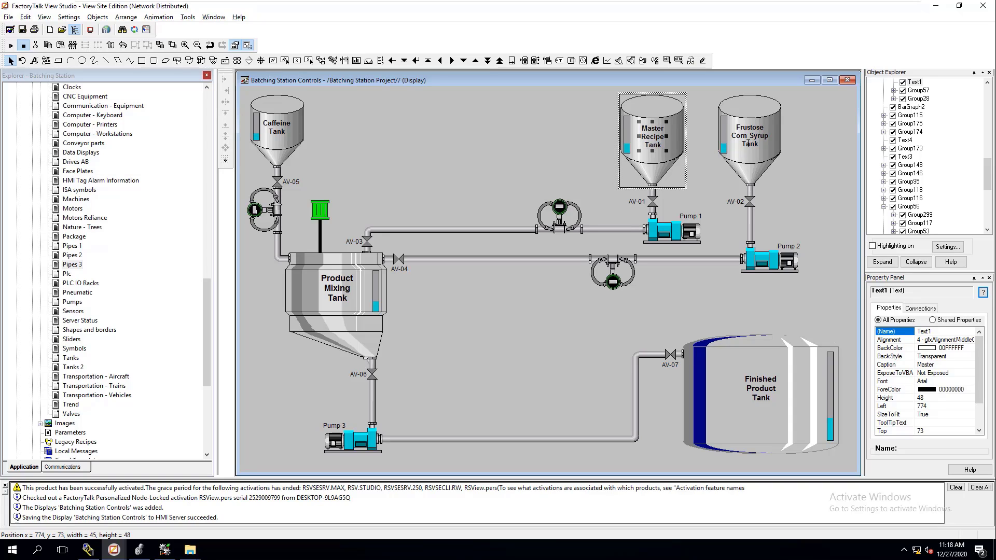
{"action": "left_click", "coordinate": [566, 137]}
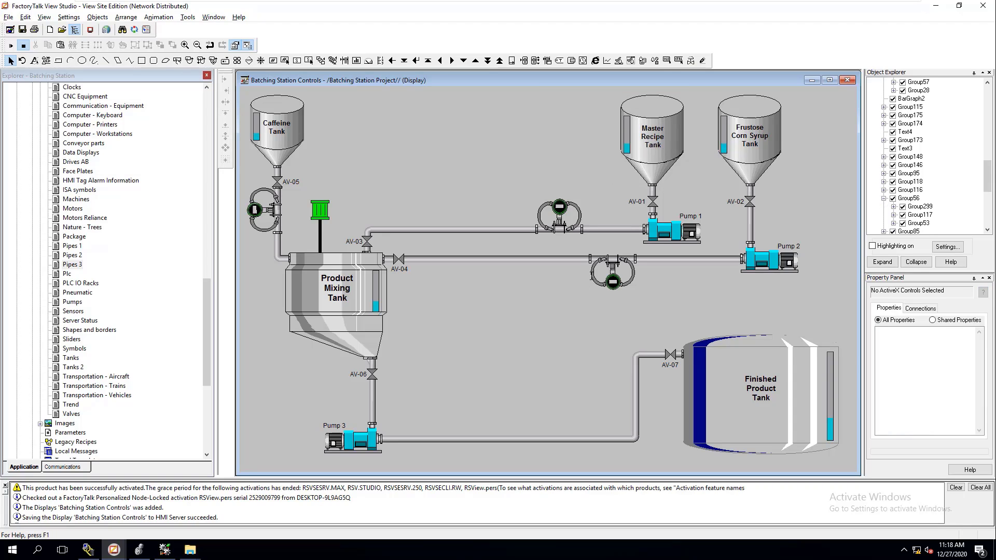
- Set the Product Mixing Tank label's font size to 11 and move it slightly left within its tank, to about X 148, Y 363
{"action": "double_click", "coordinate": [343, 292]}
{"action": "left_click", "coordinate": [111, 147]}
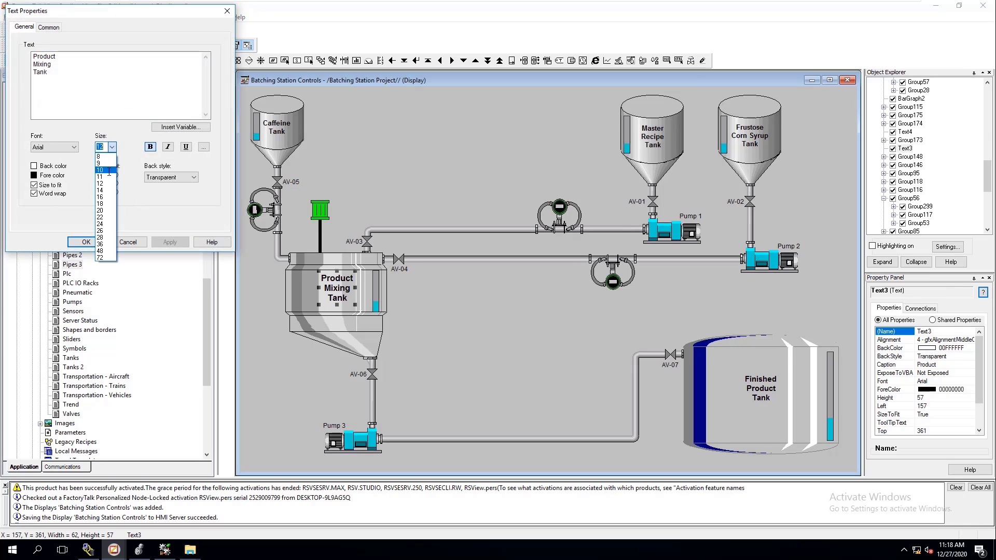
{"action": "left_click", "coordinate": [104, 177]}
{"action": "left_click", "coordinate": [170, 242]}
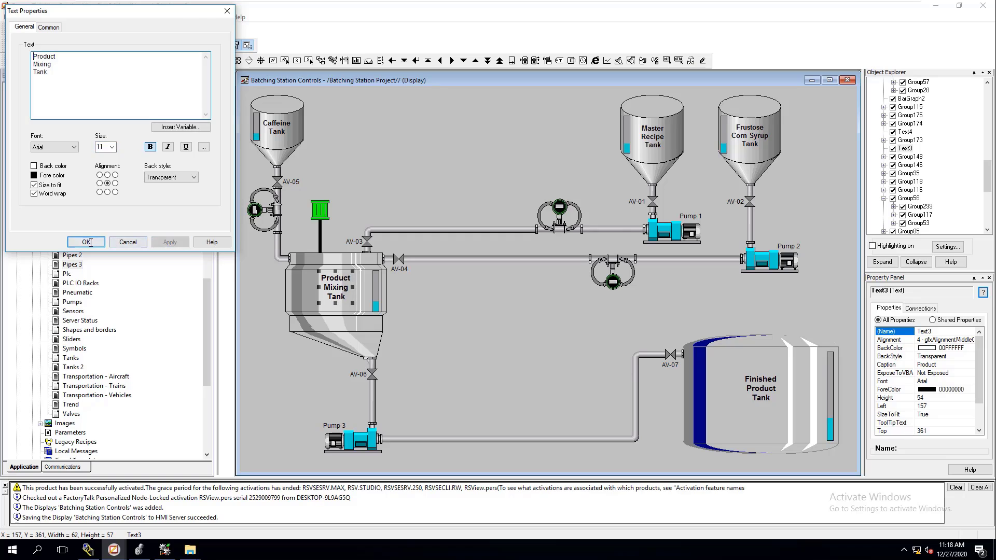
{"action": "left_click", "coordinate": [86, 242]}
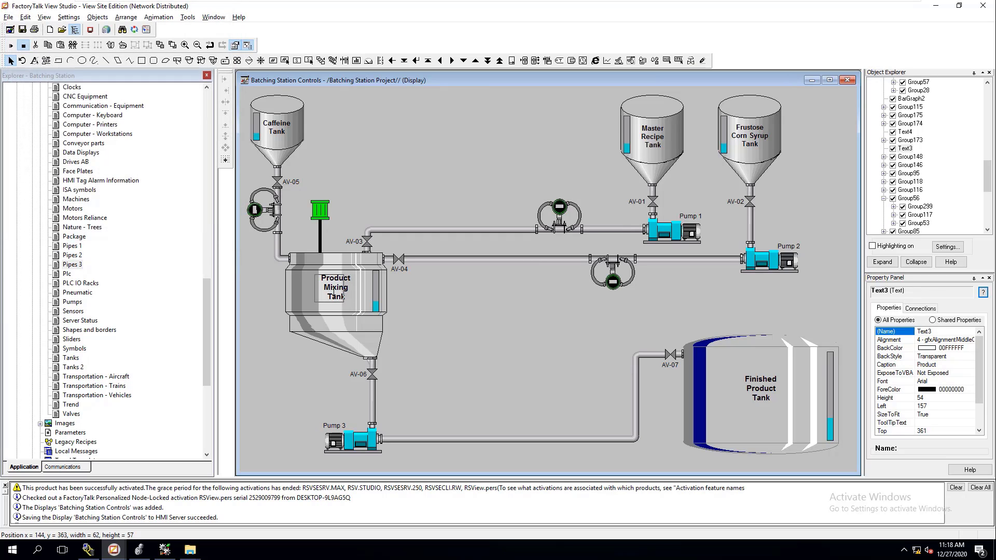
{"action": "left_click_drag", "start_coordinate": [336, 290], "coordinate": [331, 292]}
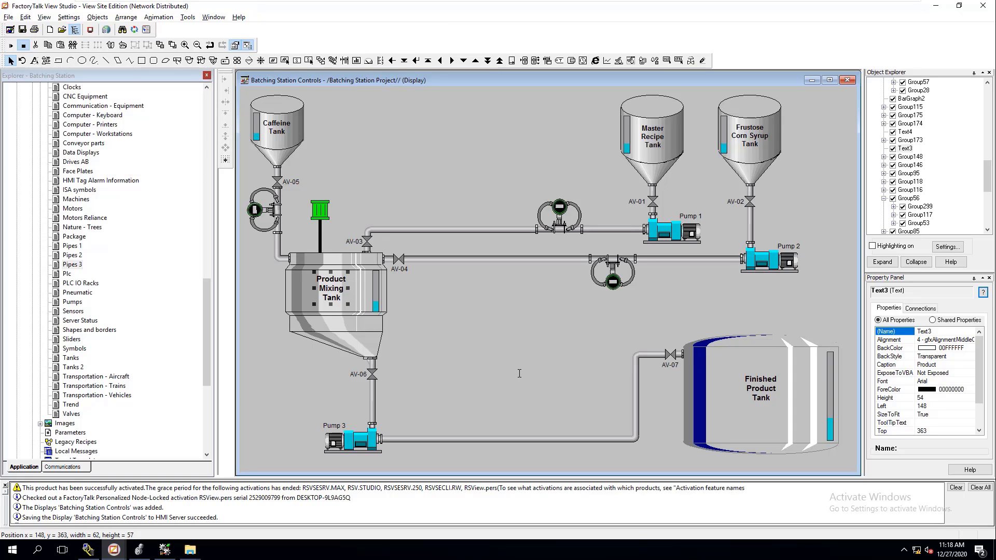
{"action": "left_click", "coordinate": [603, 230]}
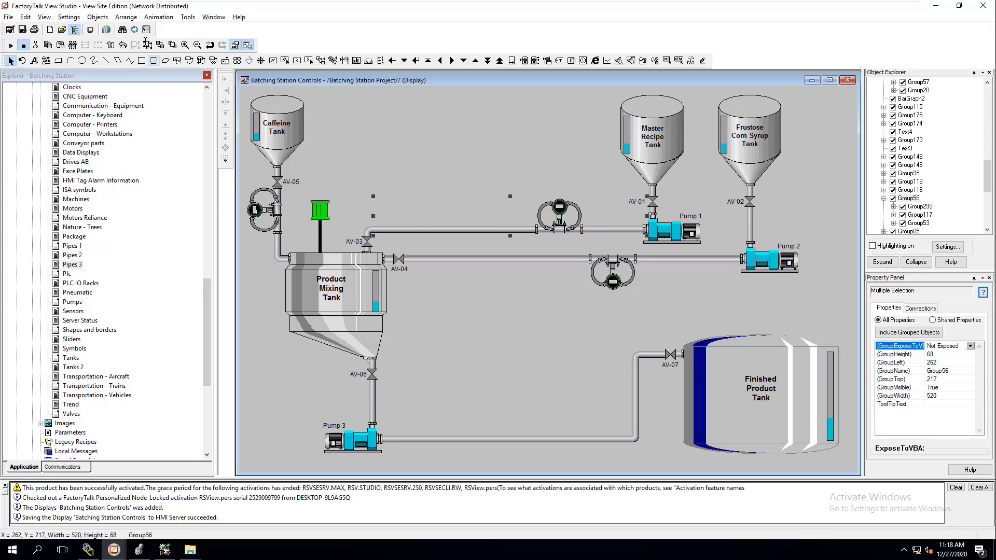
{"action": "left_click", "coordinate": [184, 45]}
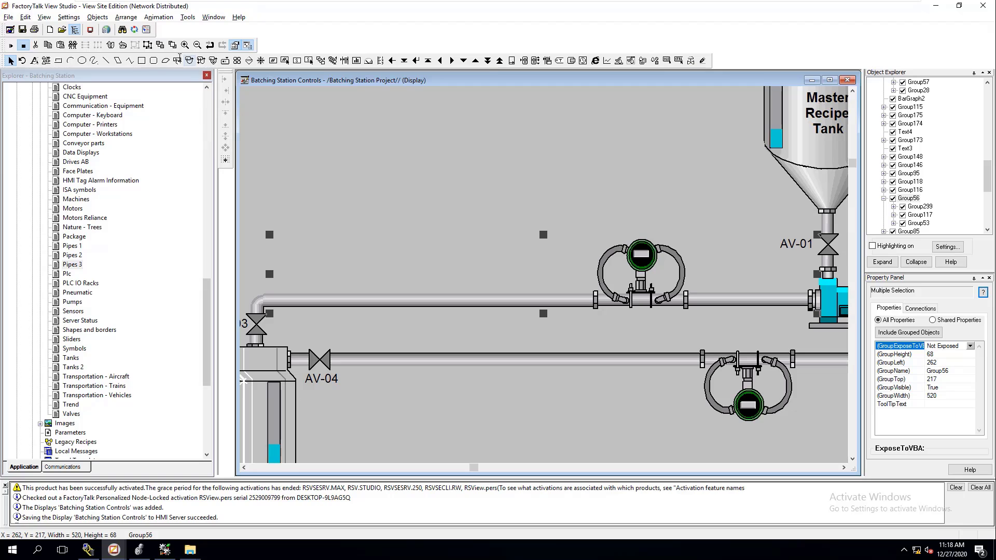
{"action": "left_click", "coordinate": [197, 45]}
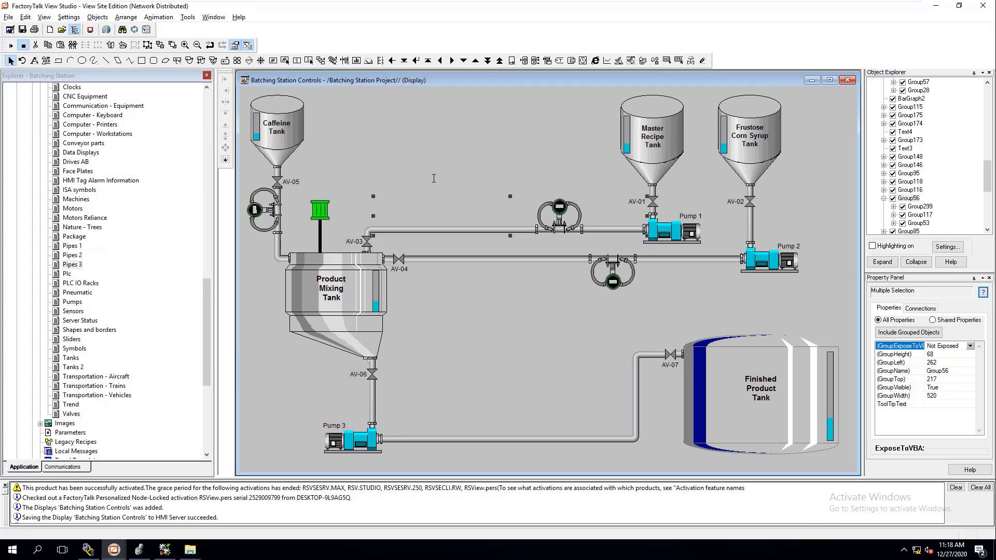
{"action": "left_click", "coordinate": [425, 156]}
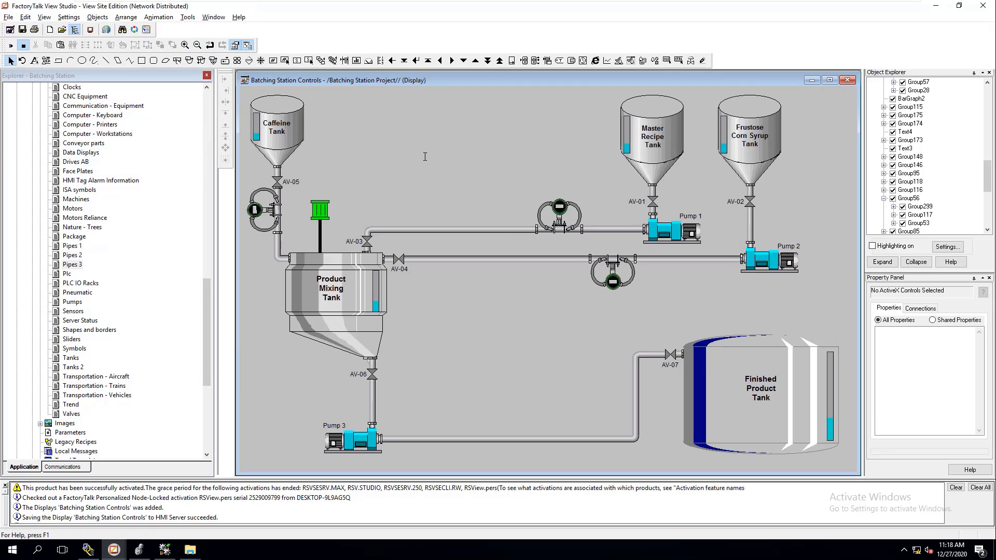
- Widen the green mixer motor above the Product Mixing Tank to about 41 and lower it along its shaft to about X 135, Y 234
{"action": "left_click", "coordinate": [317, 210]}
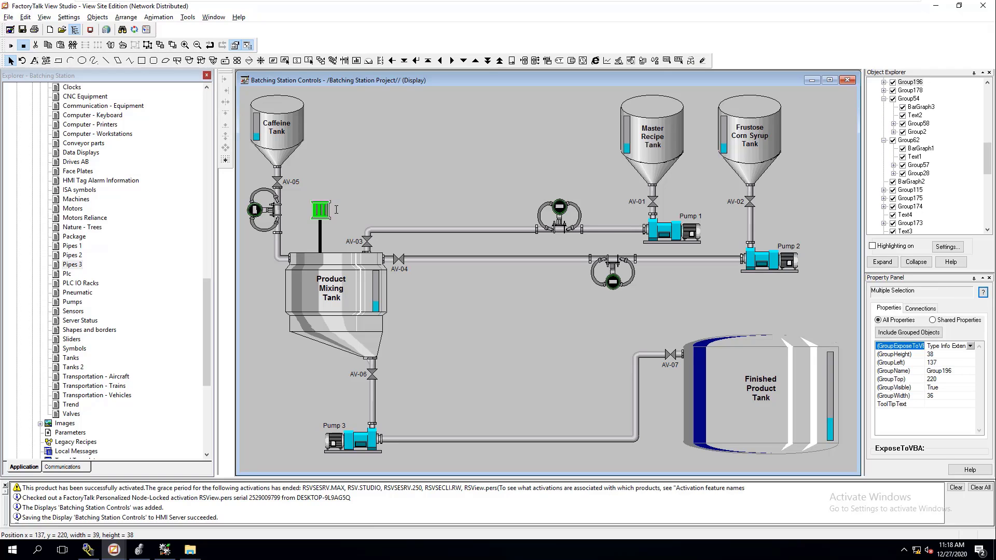
{"action": "left_click_drag", "start_coordinate": [334, 210], "coordinate": [324, 221]}
{"action": "left_click", "coordinate": [410, 203]}
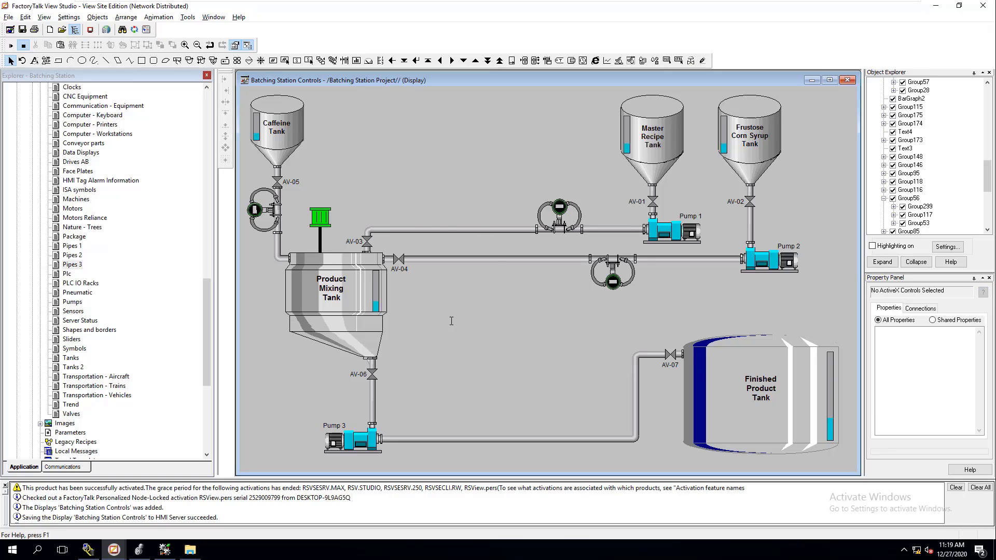
- Fine-tune the green mixer motor's position so it sits slightly lower and centered on its shaft, at about X 134, Y 239
{"action": "left_click", "coordinate": [320, 217]}
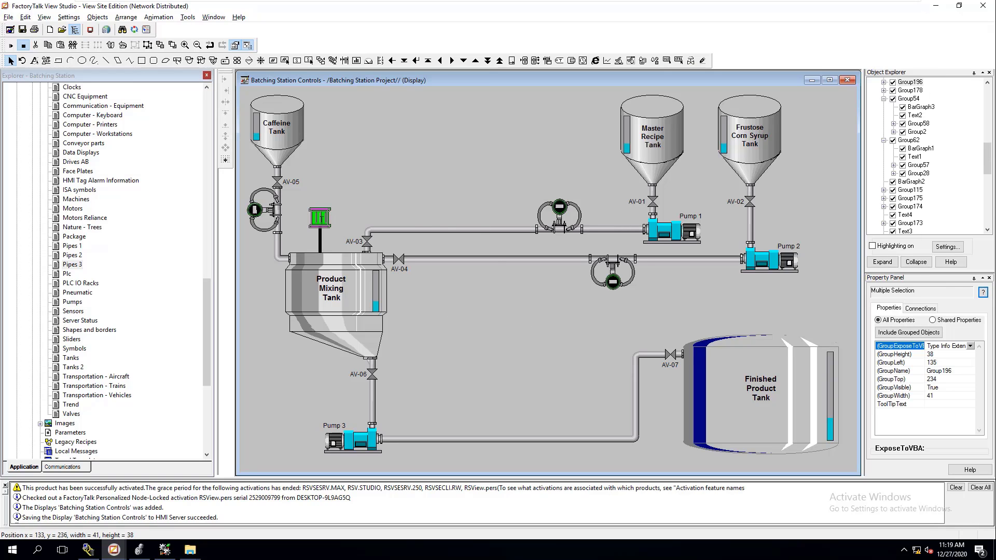
{"action": "left_click", "coordinate": [439, 160]}
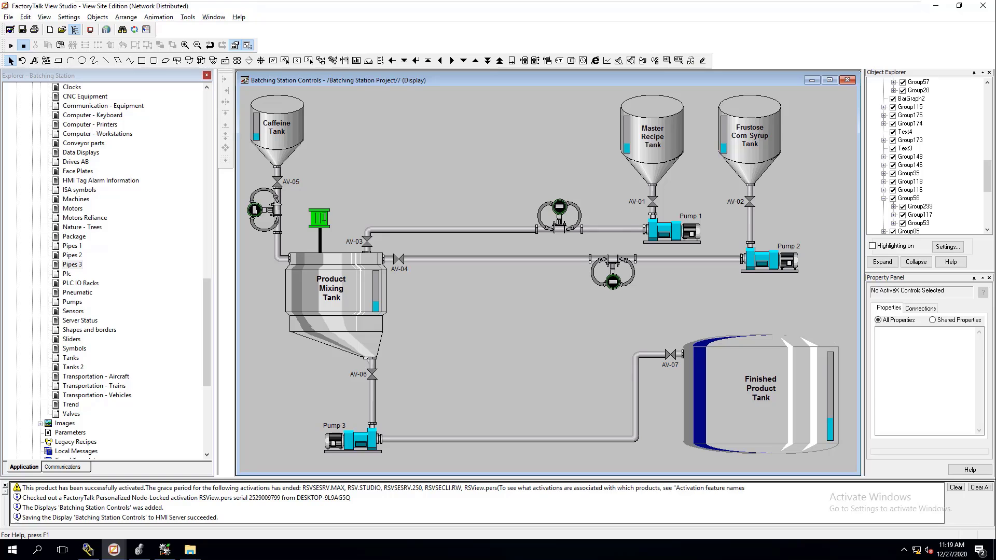
{"action": "left_click", "coordinate": [328, 218]}
{"action": "left_click_drag", "start_coordinate": [326, 219], "coordinate": [319, 219]}
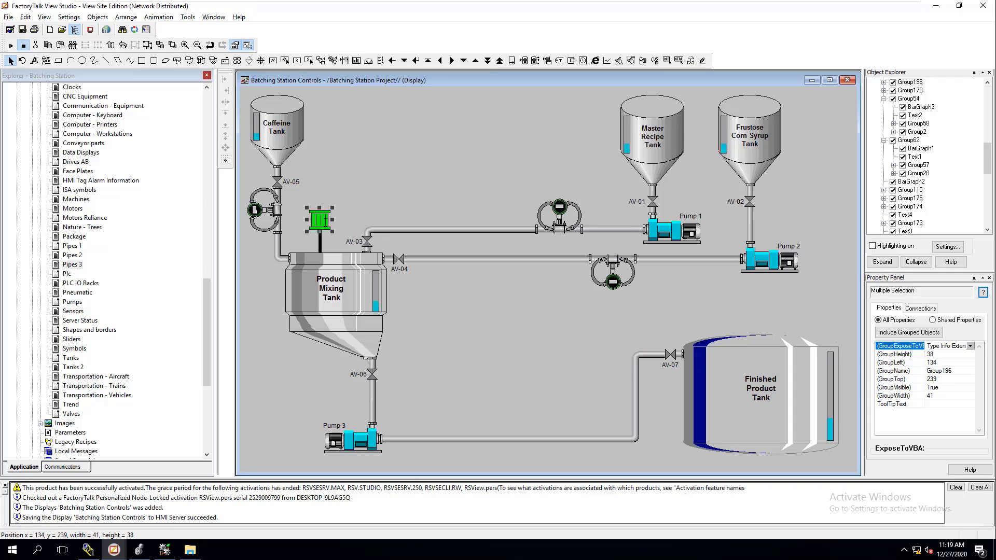
{"action": "left_click", "coordinate": [398, 191]}
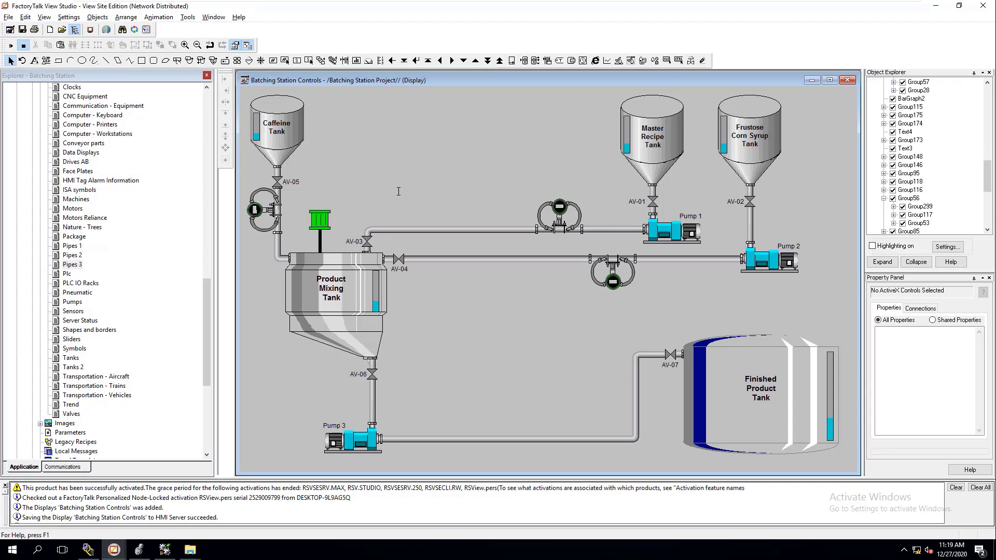